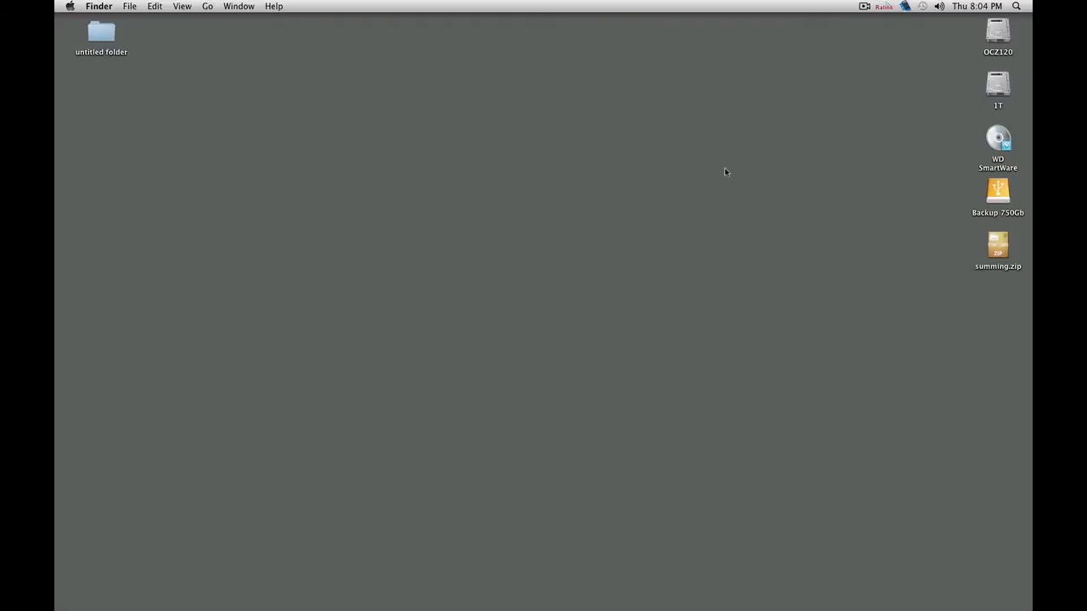
Step: Extract summing.zip on the desktop and open the resulting summing folder in an enlarged window
left_click(999, 248)
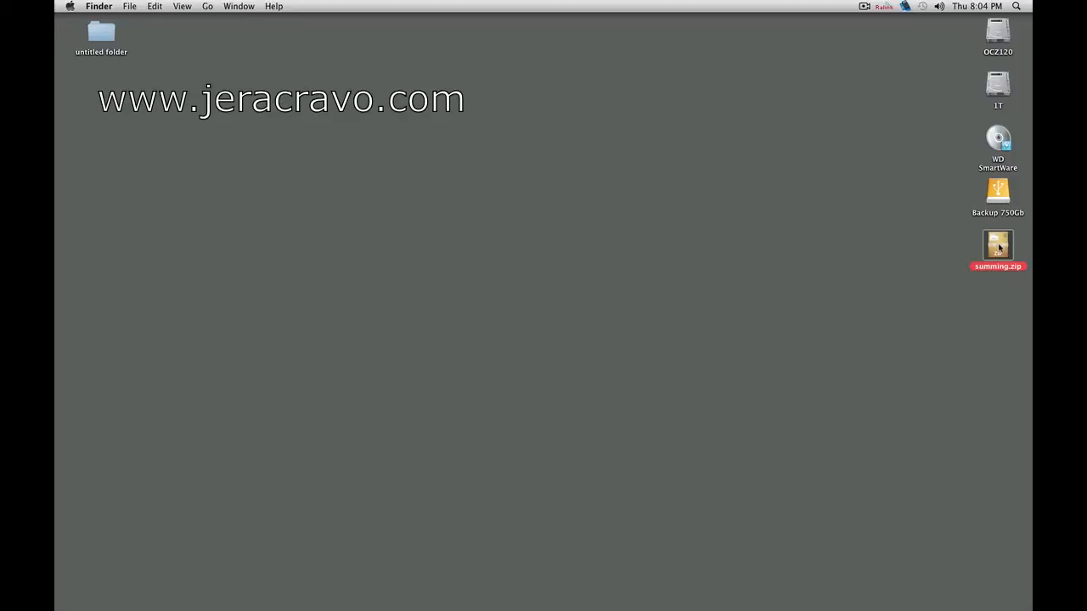
double_click(999, 246)
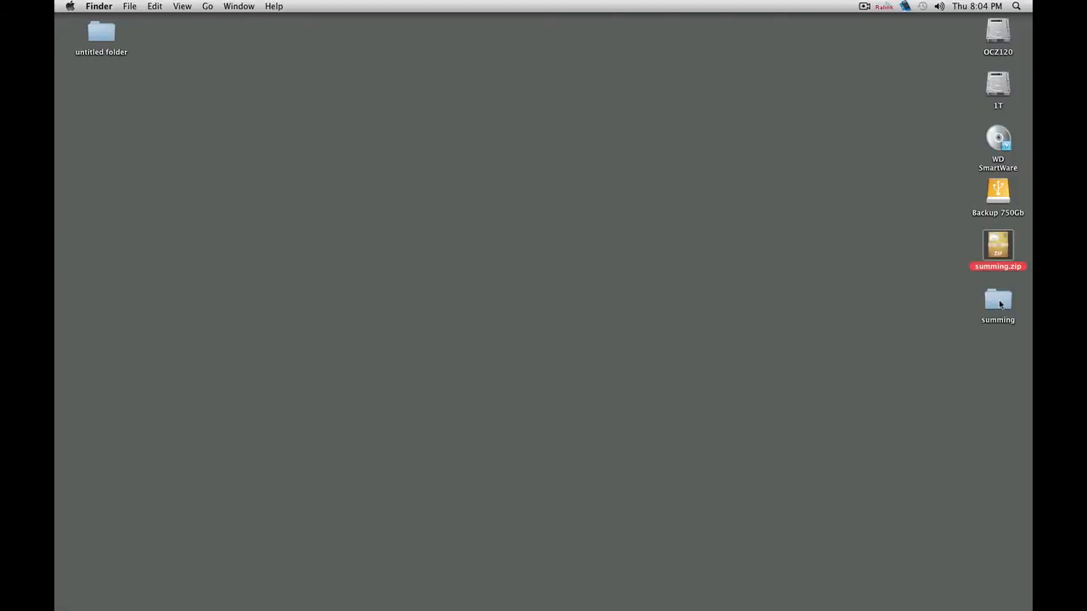
double_click(998, 299)
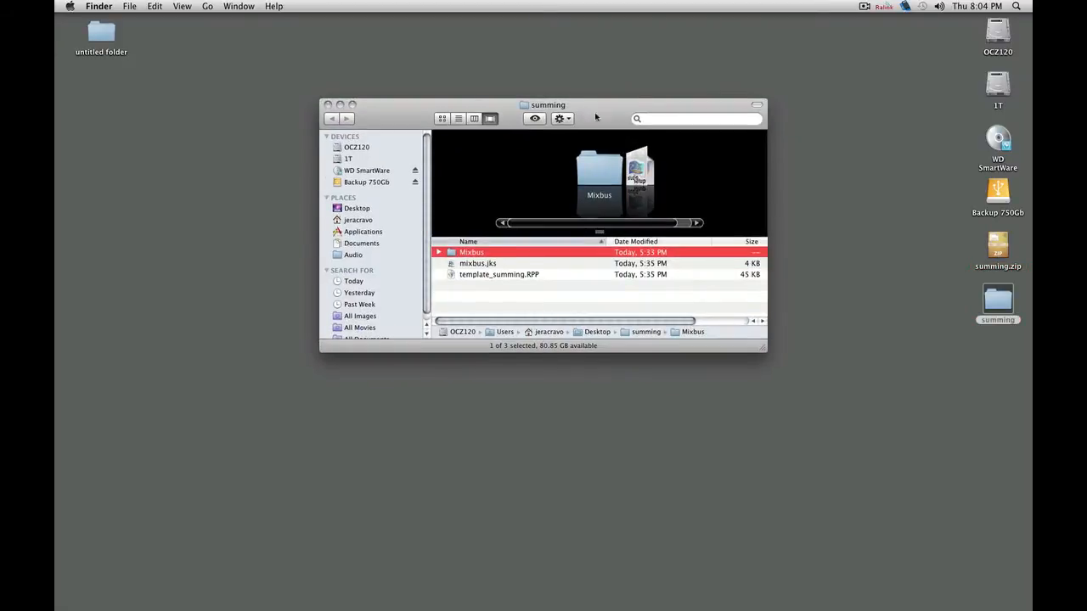
left_click_drag(583, 102, 575, 17)
left_click_drag(751, 264, 790, 298)
left_click(645, 217)
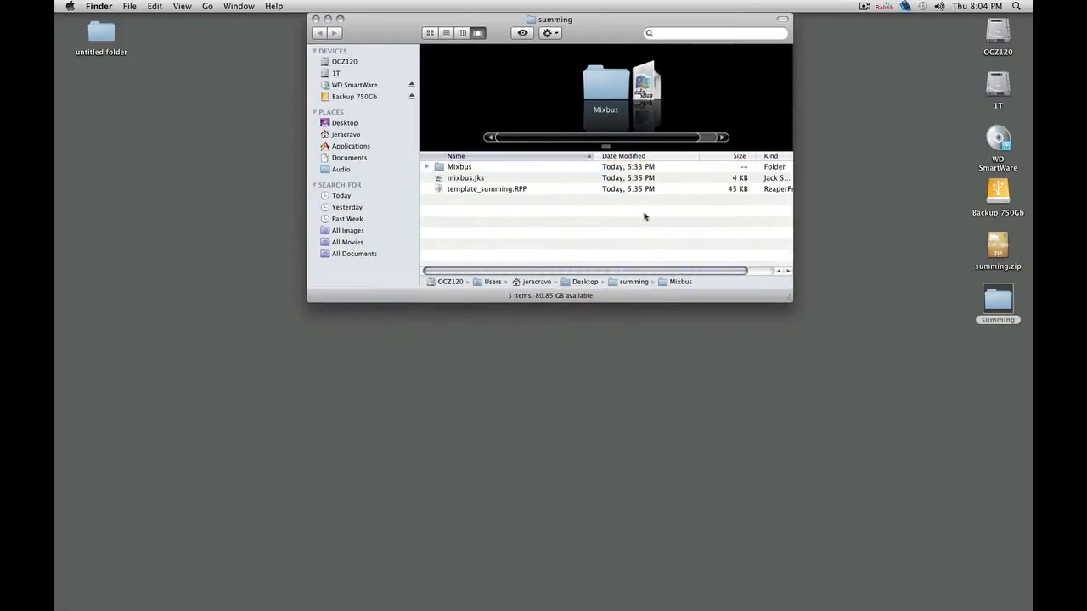
Step: Look through the Mixbus folder's contents and the mixbus.jks and template_summing.RPP files in the summing folder
double_click(459, 169)
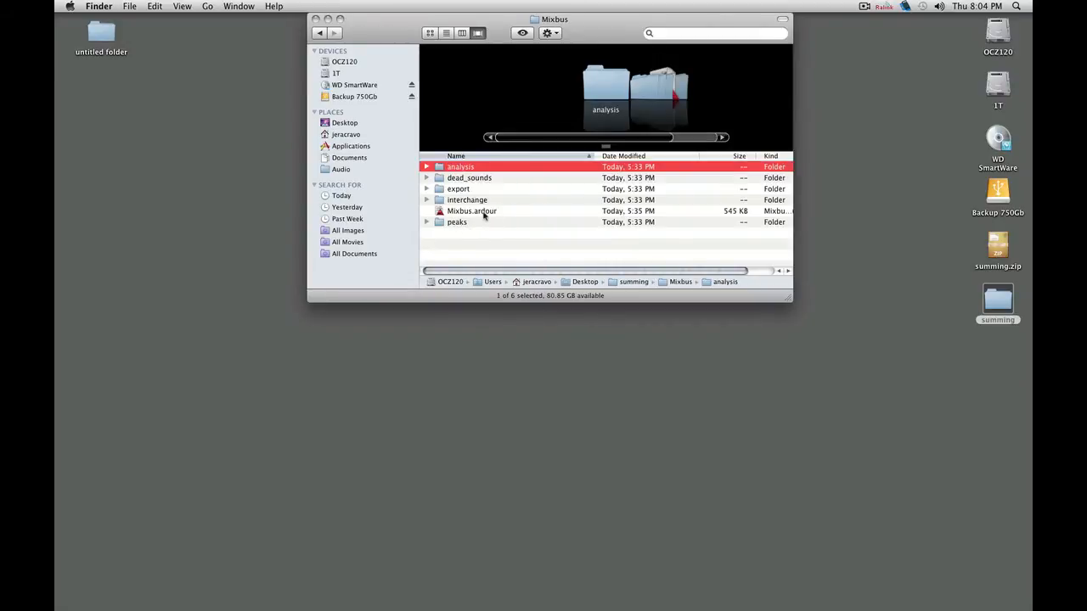
left_click(319, 34)
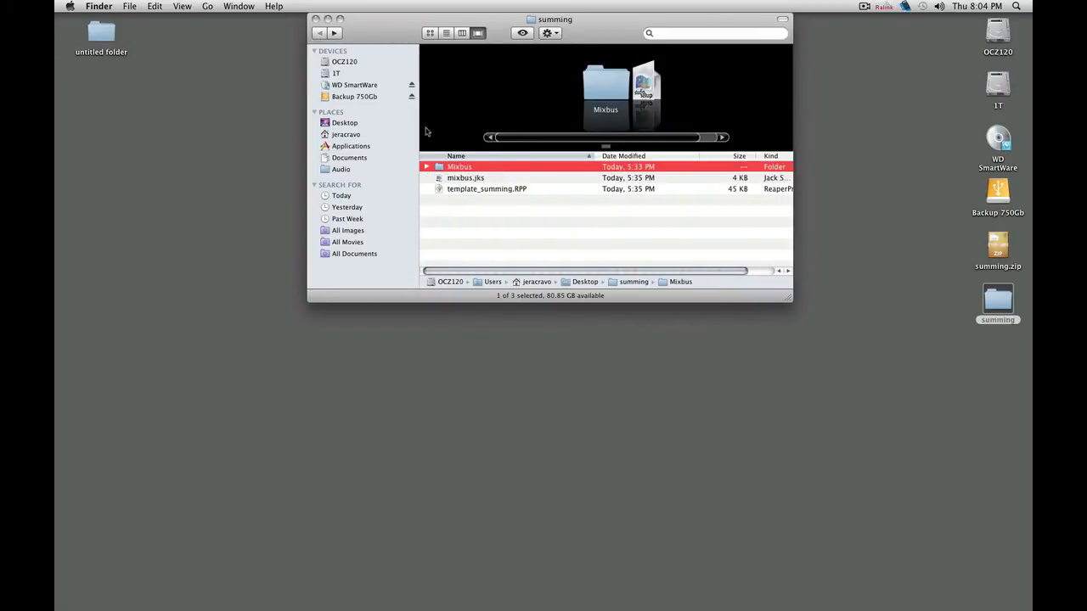
left_click(462, 178)
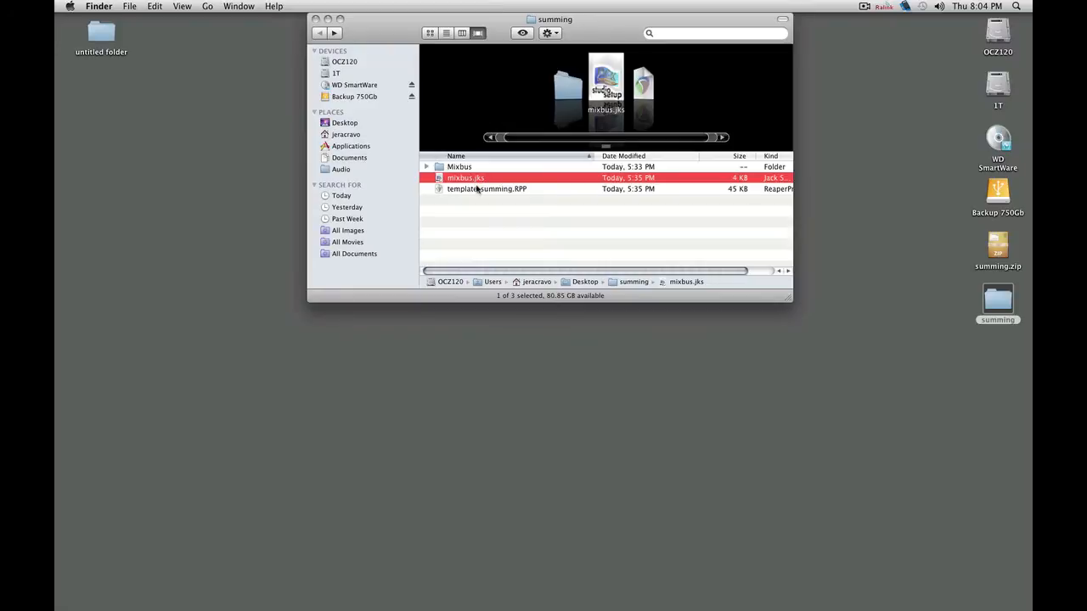
left_click(477, 188)
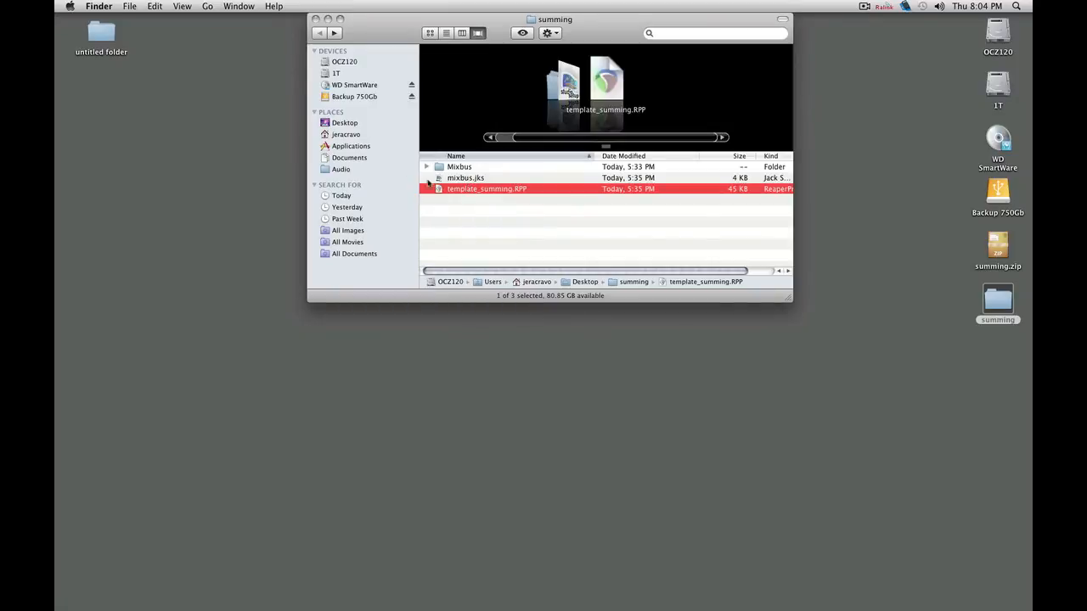
Step: Launch JackPilot from the Jack folder in Applications
left_click(352, 147)
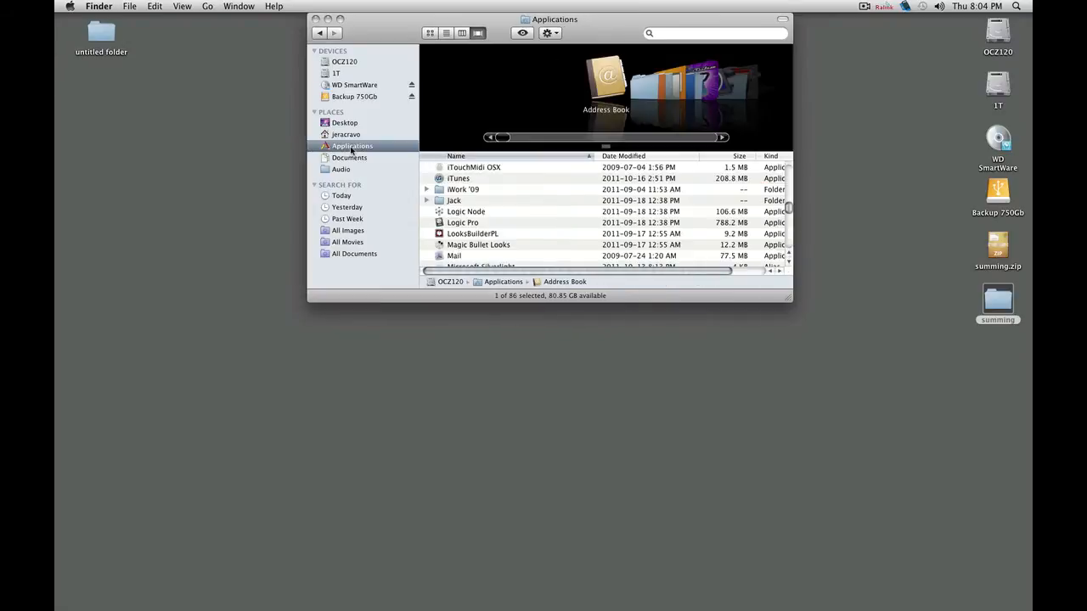
double_click(452, 202)
left_click(461, 189)
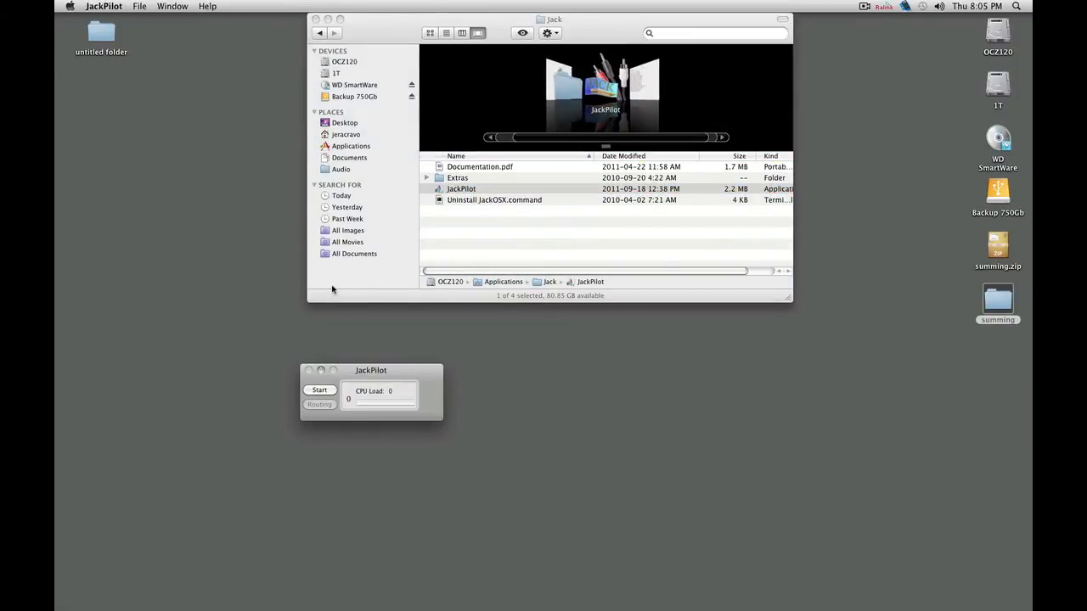
Step: Save the JackPilot preferences with 100 virtual input and 100 virtual output channels, and start the JACK server
key("super+comma")
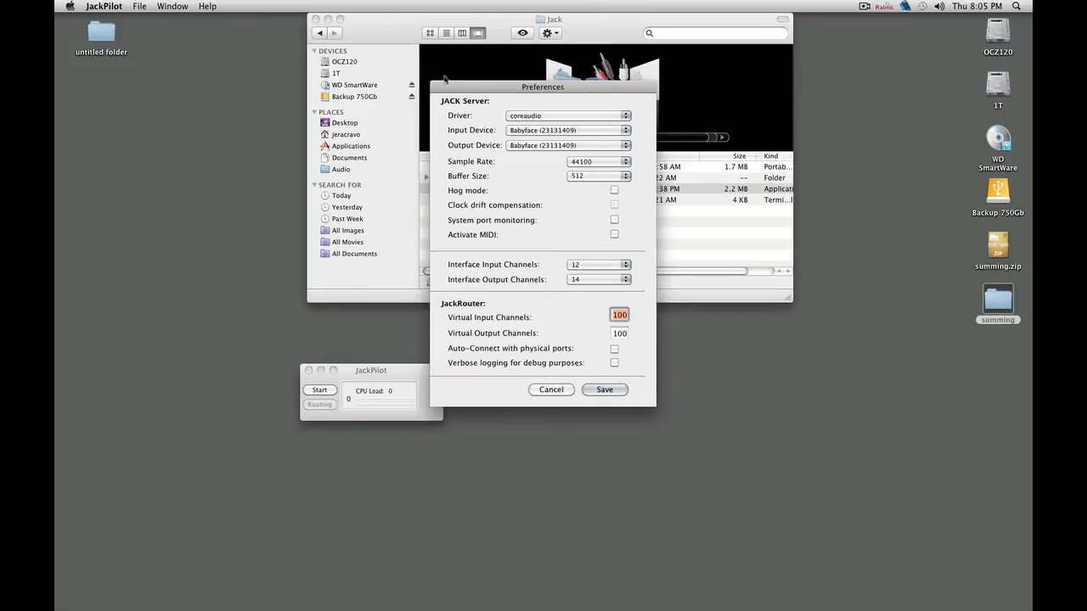
left_click(109, 6)
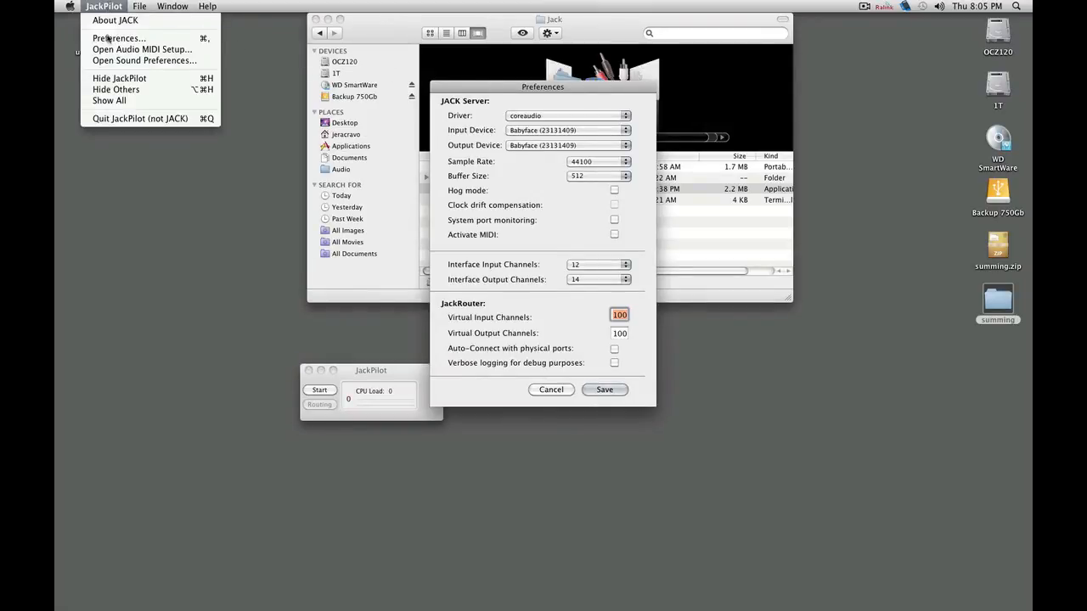
left_click(477, 88)
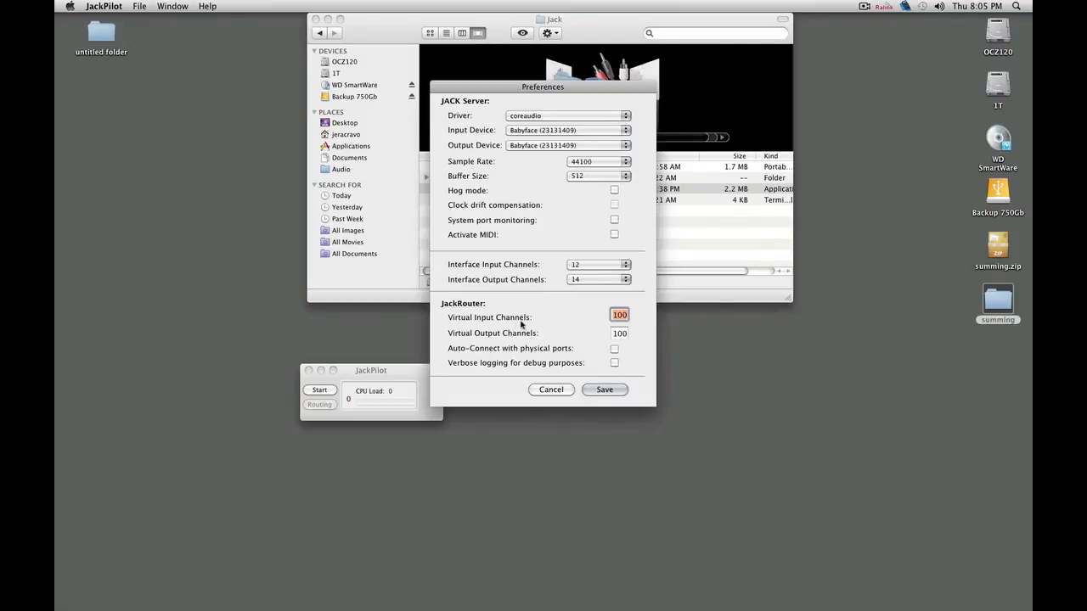
left_click(622, 316)
left_click(622, 333)
left_click(622, 315)
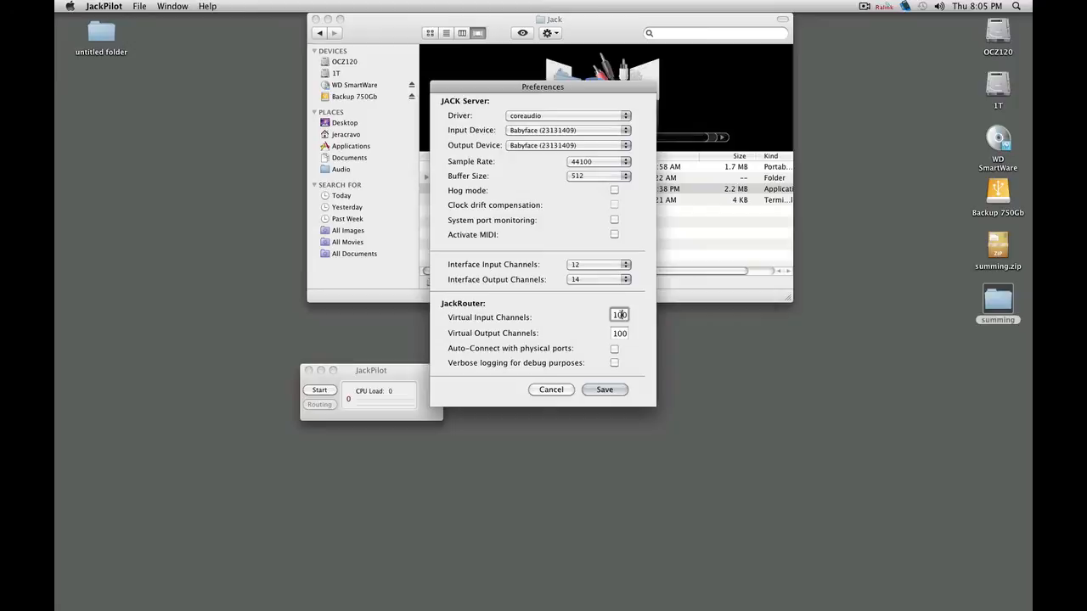
left_click(622, 332)
left_click(621, 316)
left_click(601, 390)
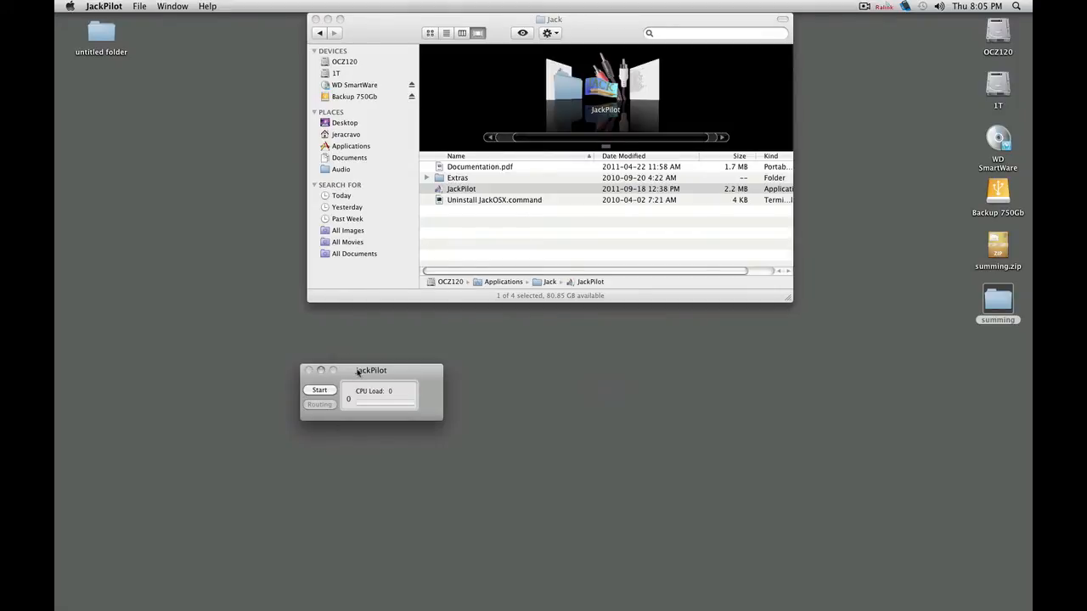
left_click(319, 390)
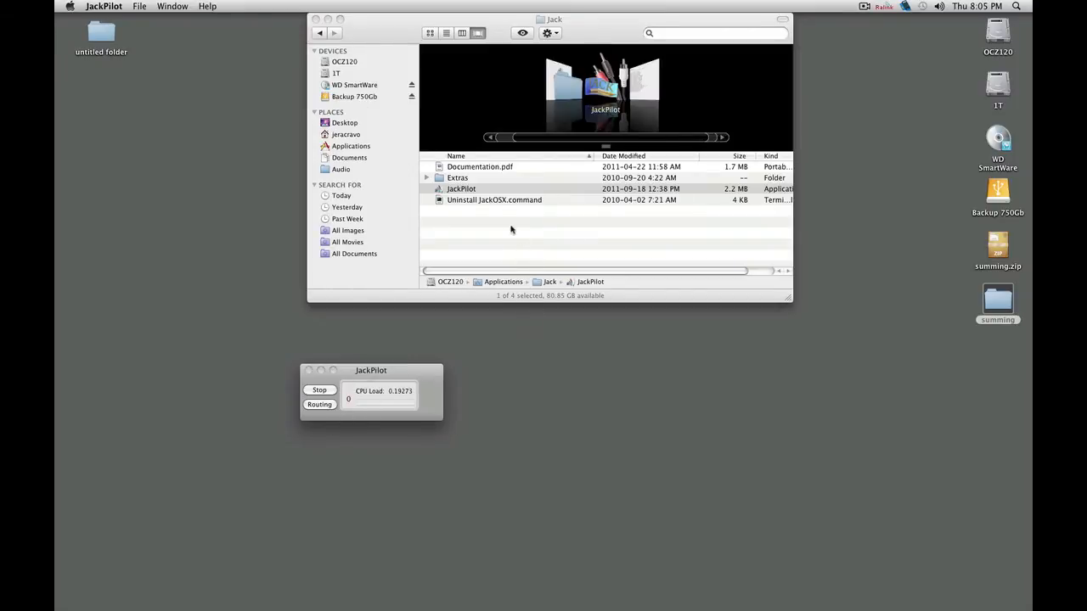
Step: Return to the summing folder and open template_summing.RPP in REAPER
left_click(375, 30)
left_click(320, 32)
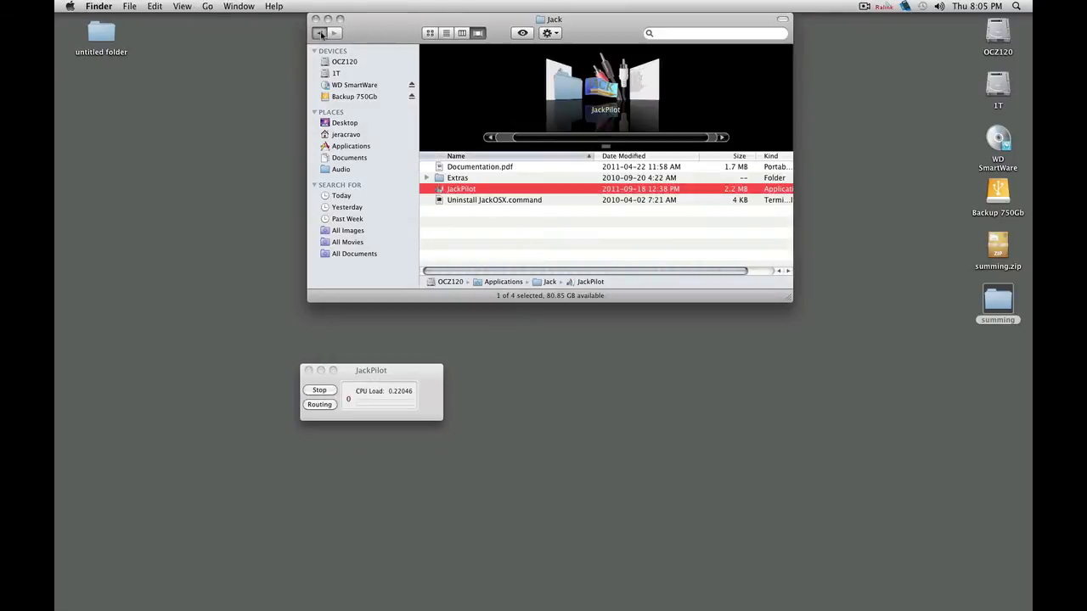
left_click(320, 32)
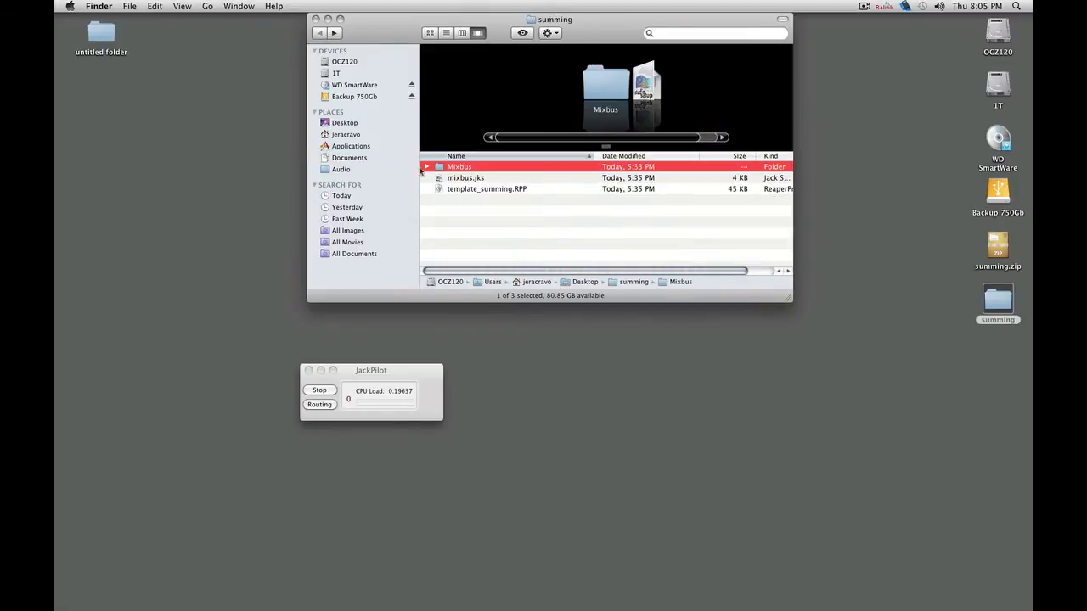
double_click(483, 189)
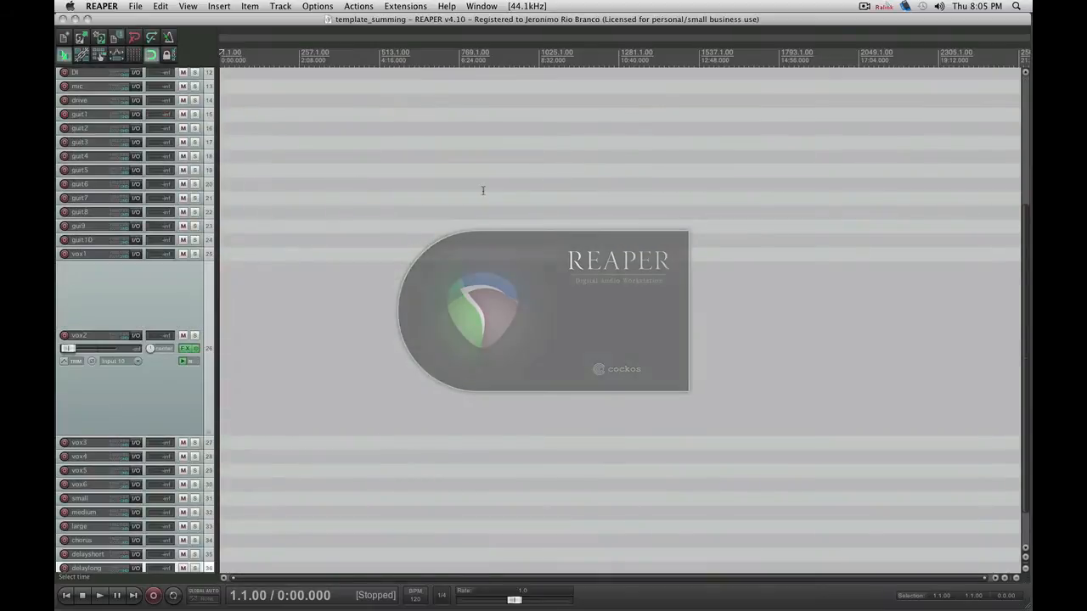
Step: Show the mixer, examine the Satson Channel plug-in inserted on a guitar track, and close both windows
key("super+m")
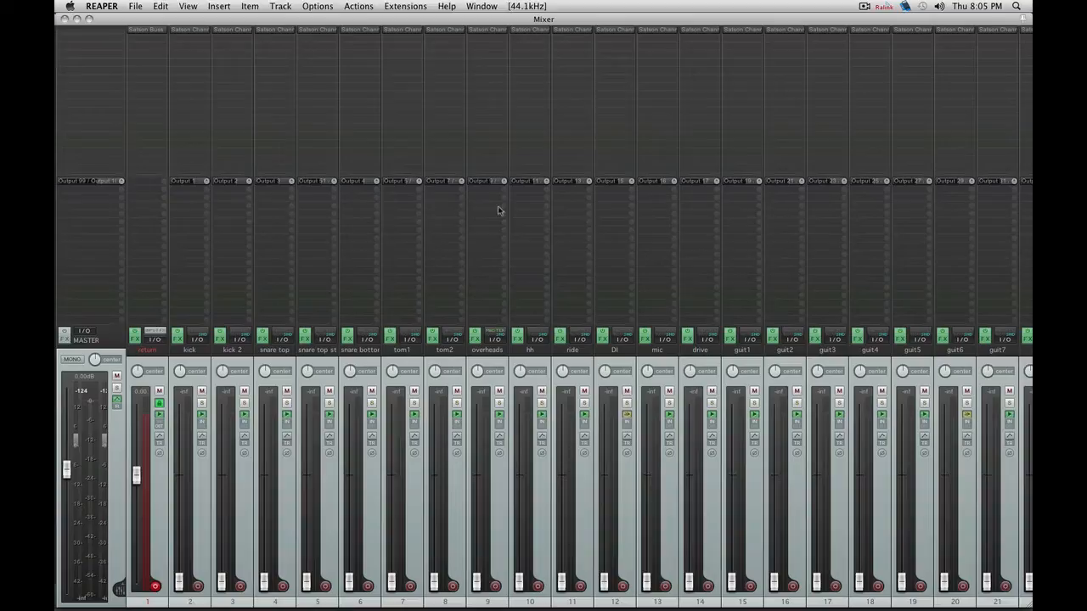
left_click(373, 33)
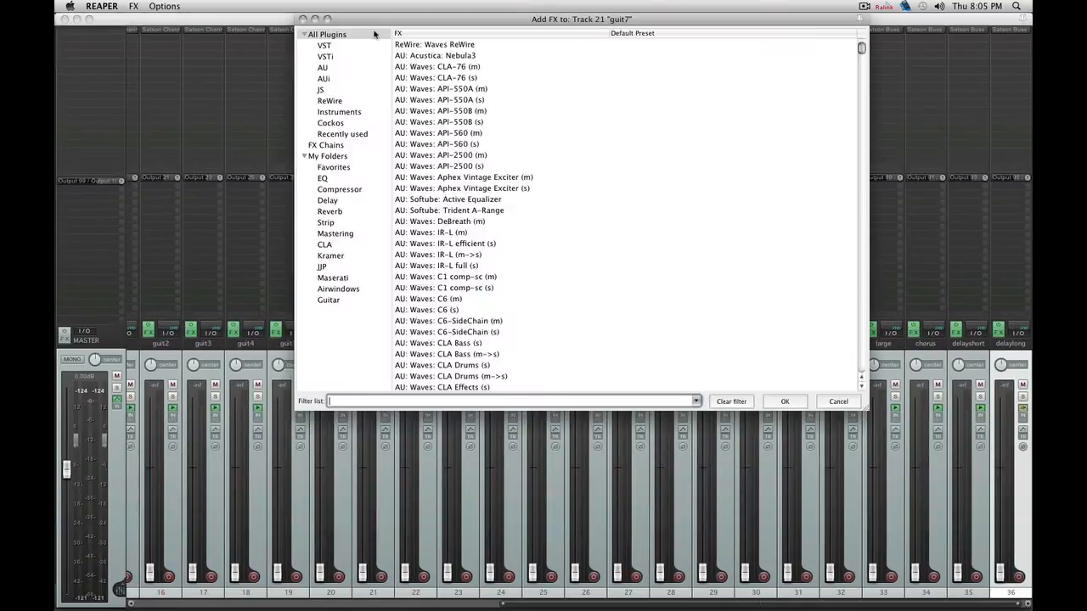
key("Escape")
left_click(373, 30)
left_click_drag(184, 39, 637, 128)
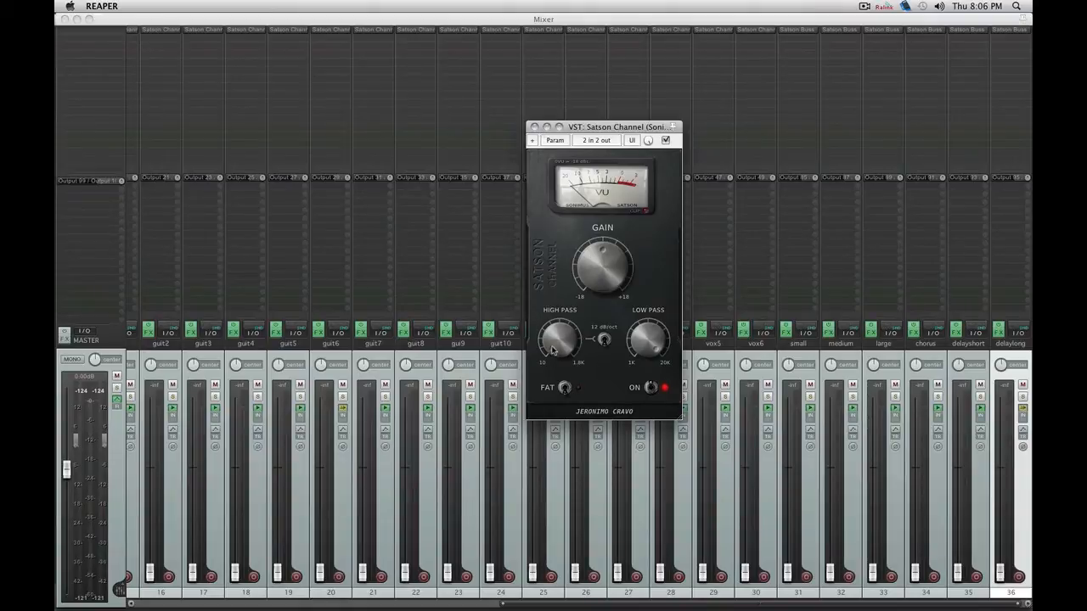
left_click(551, 265)
left_click(587, 188)
left_click(534, 126)
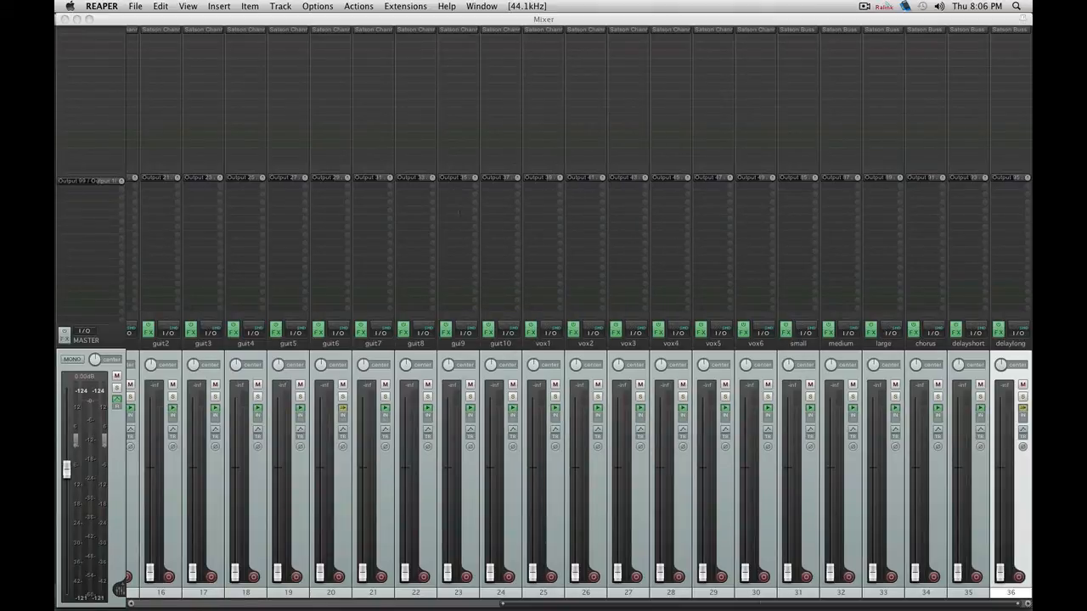
left_click(110, 21)
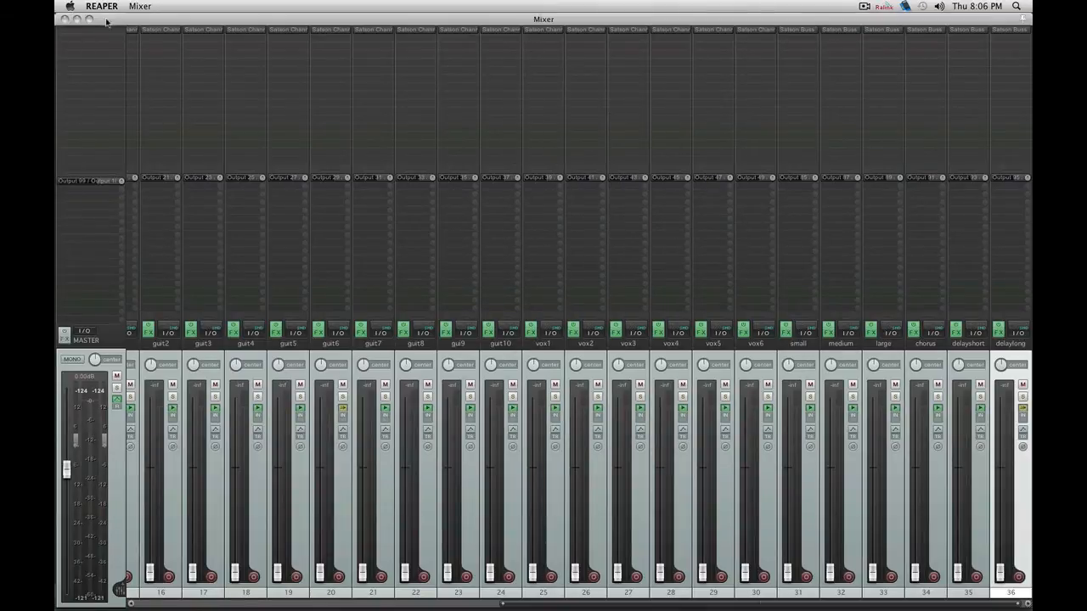
left_click(65, 18)
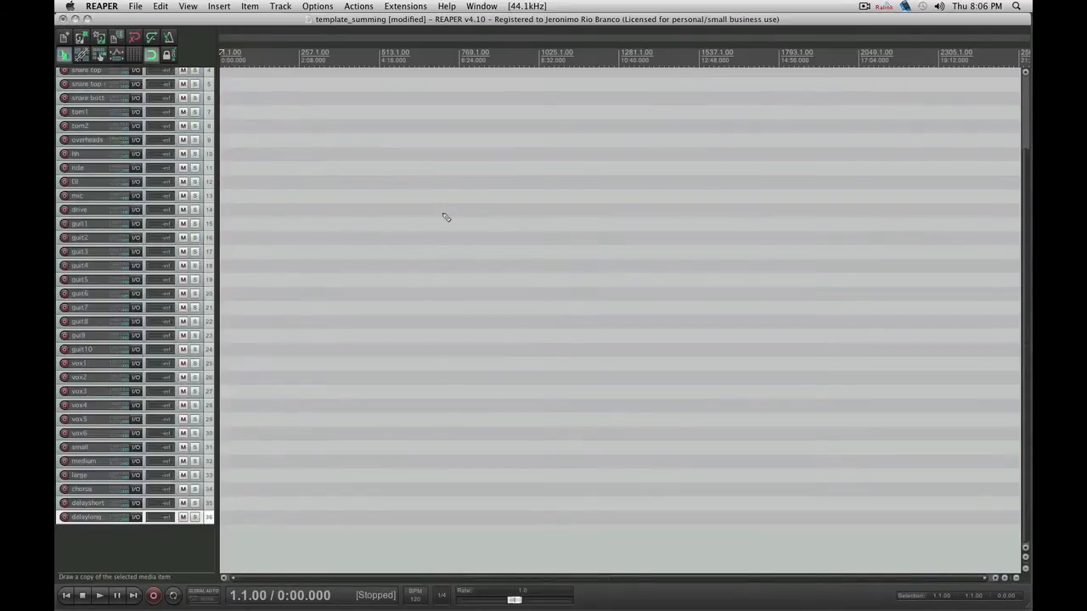
Step: Choose JackRouter as the audio device in REAPER's preferences and confirm the settings
left_click(99, 6)
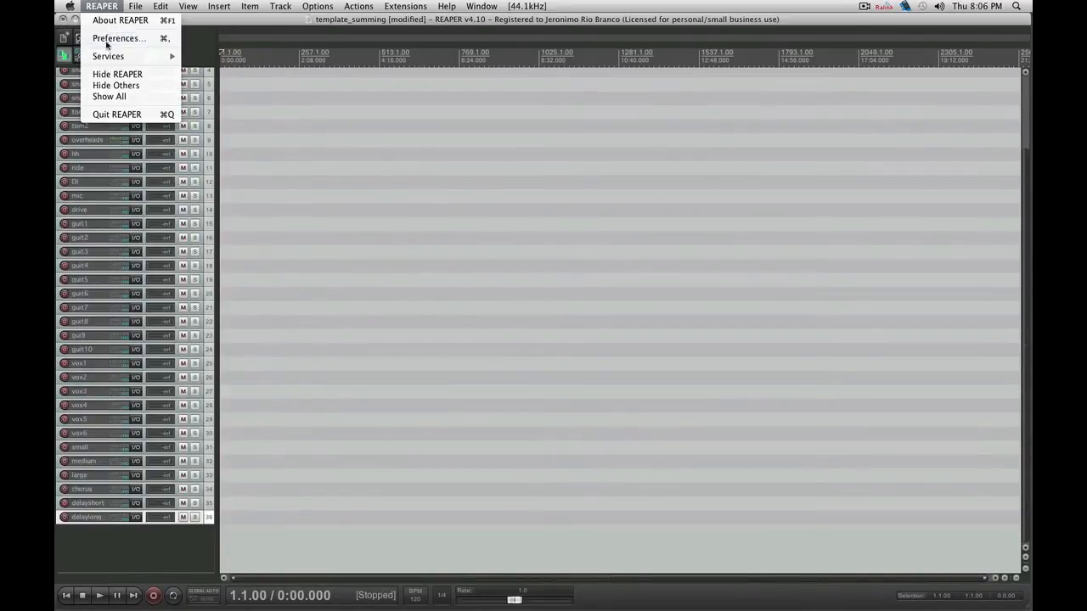
left_click(114, 37)
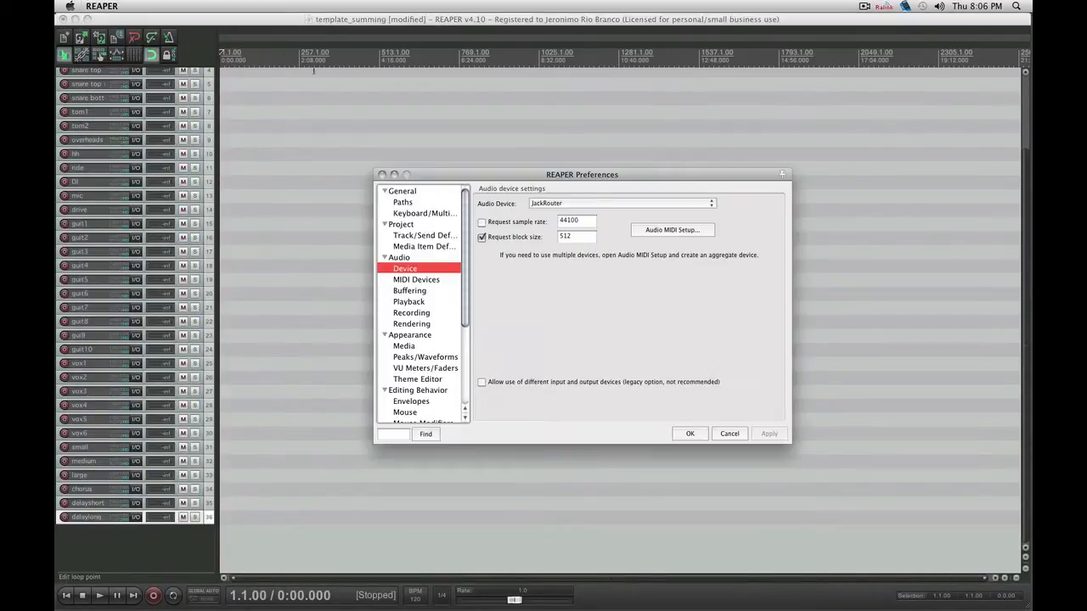
left_click(406, 258)
left_click(405, 269)
left_click(581, 205)
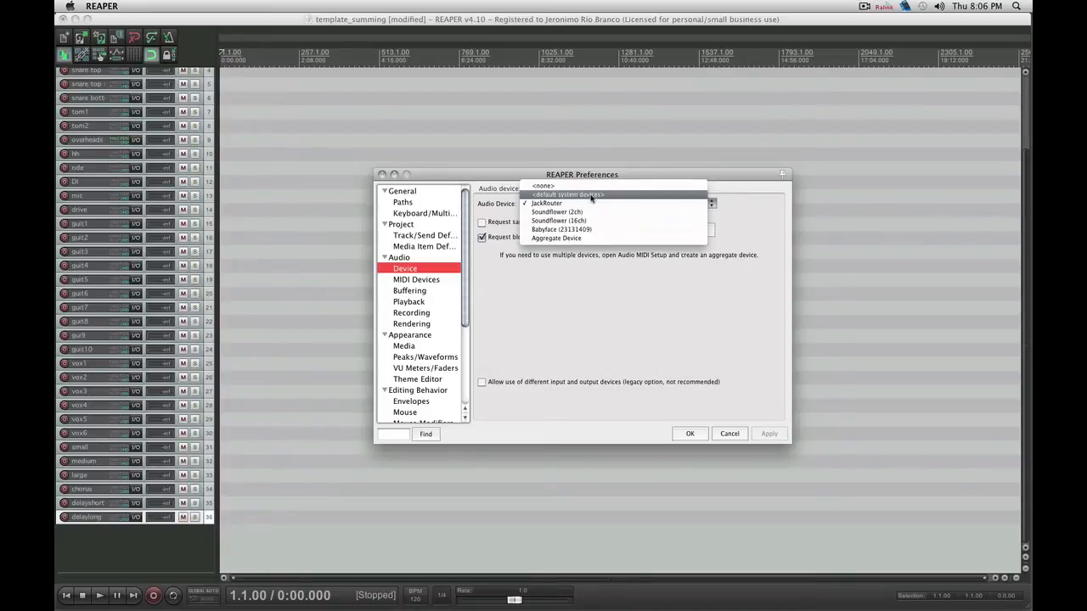
left_click(583, 205)
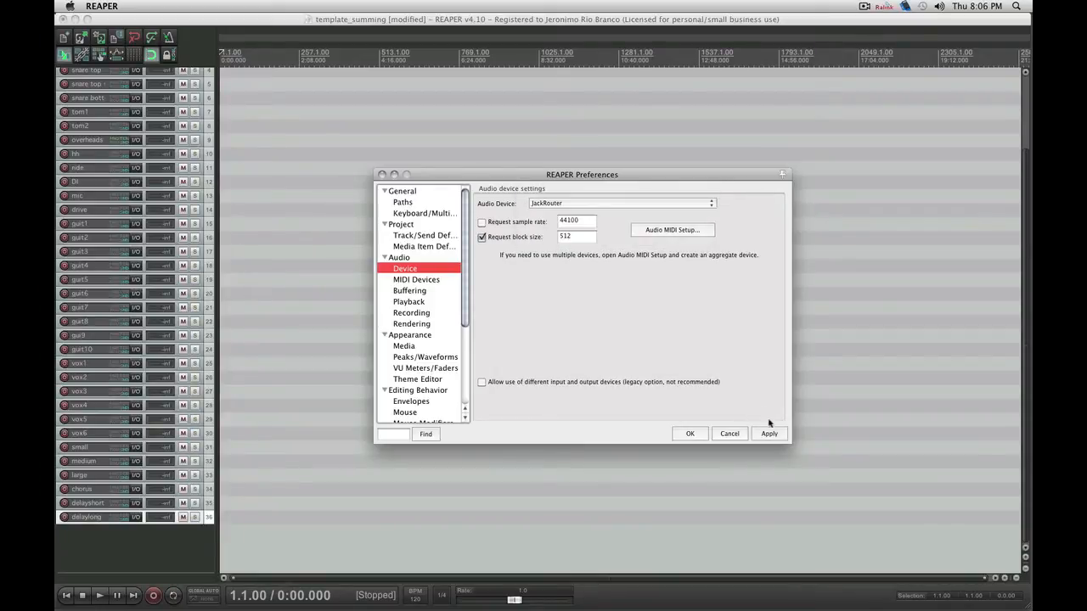
left_click(690, 434)
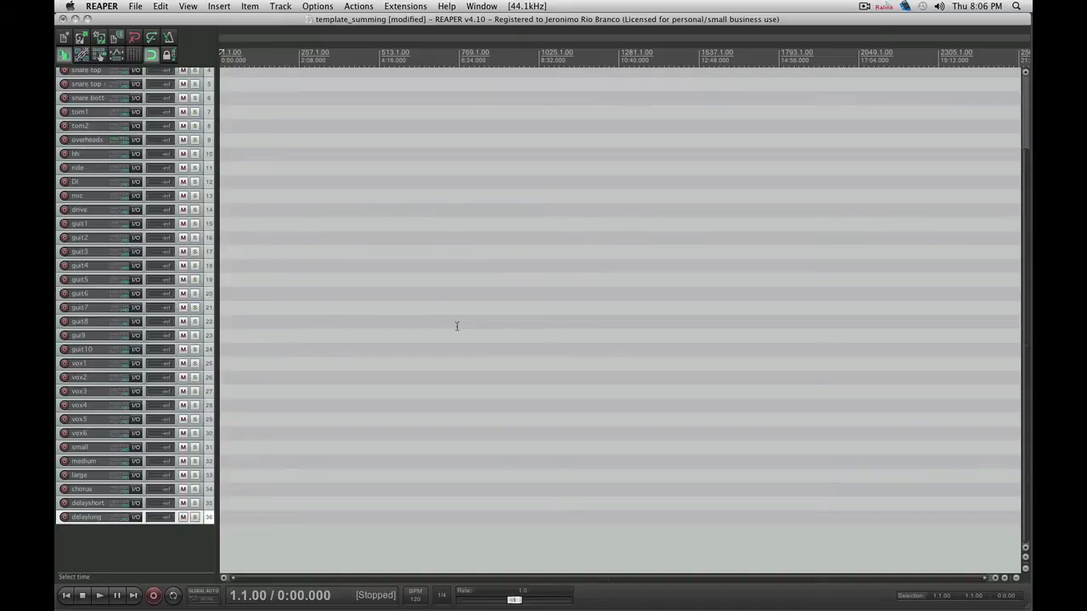
Step: Examine how the tracks are assigned to outputs in the routing matrix, close it and hide REAPER
key("alt+r")
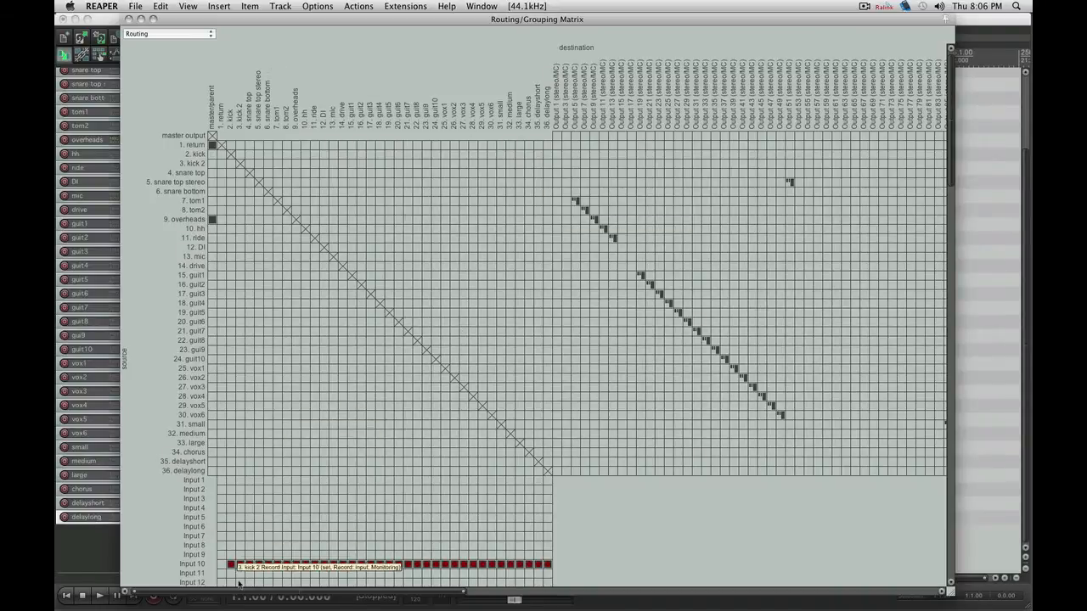
left_click_drag(244, 592, 426, 587)
left_click_drag(518, 585, 238, 583)
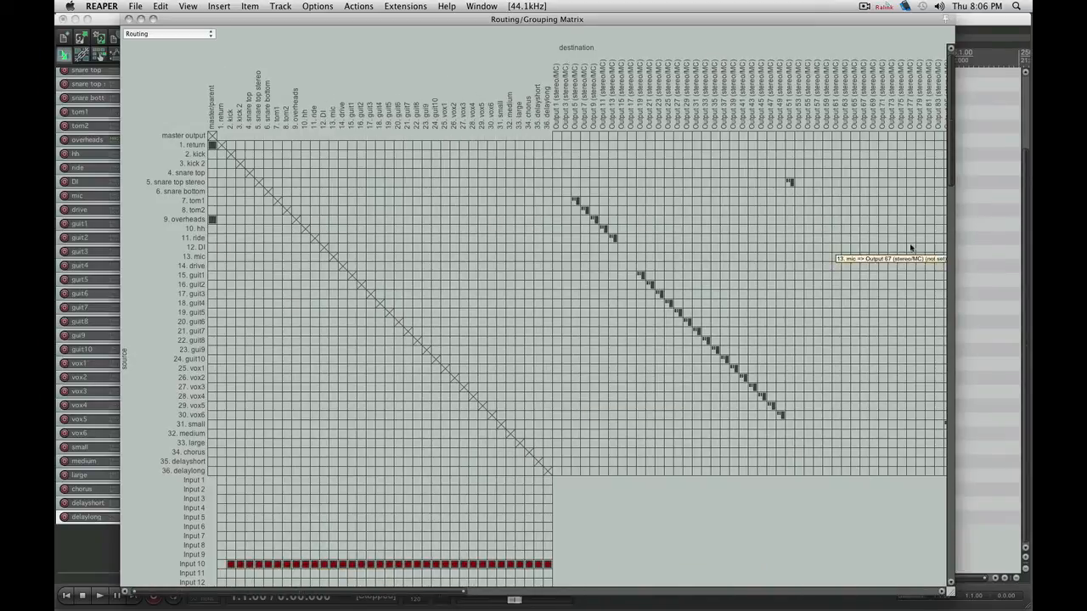
left_click_drag(953, 141, 974, 122)
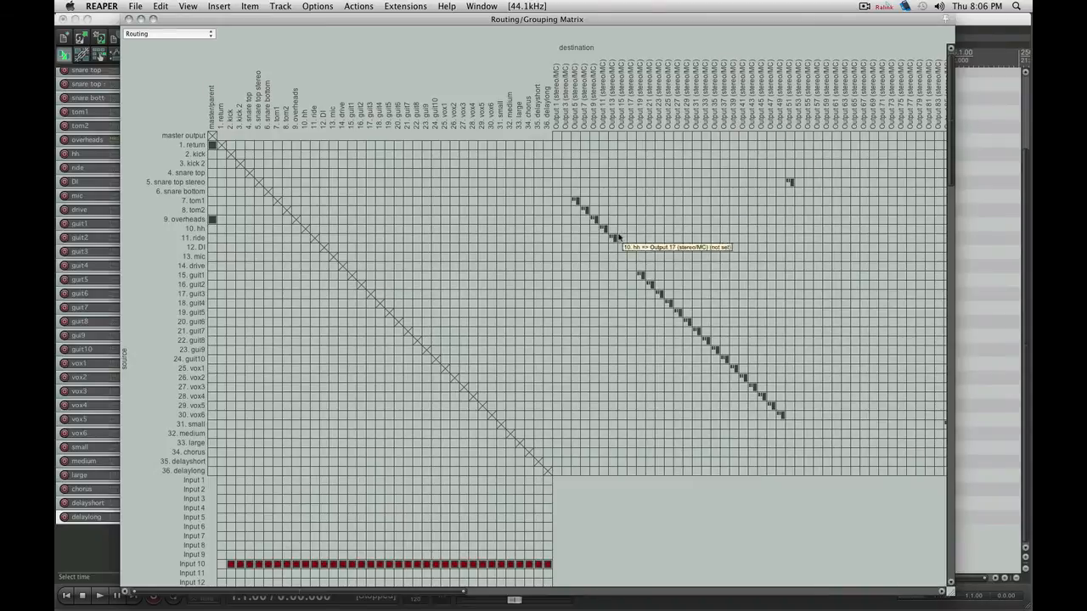
left_click(129, 18)
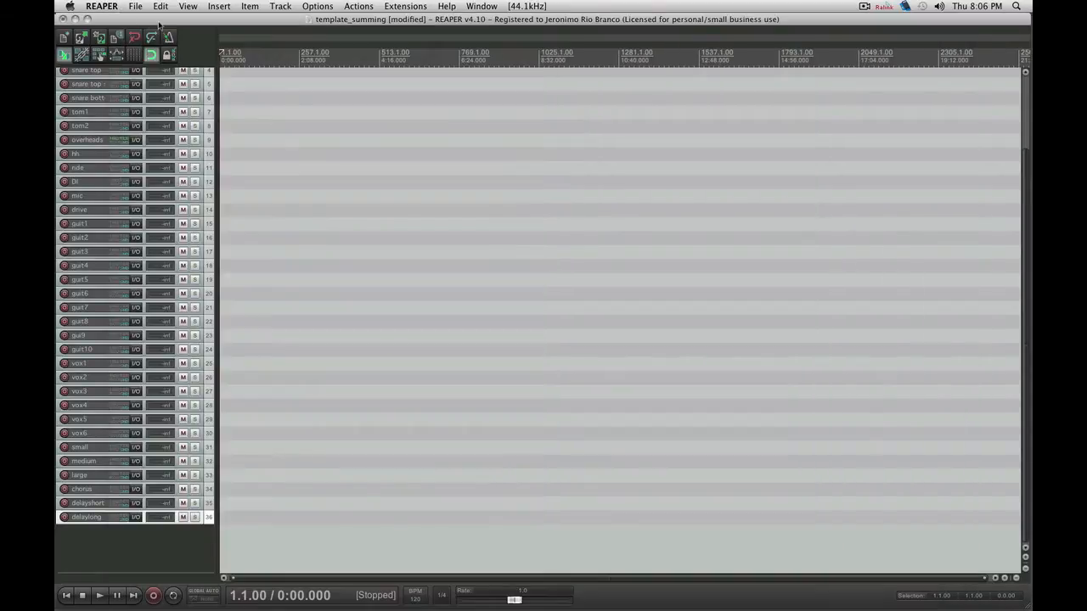
key("super+h")
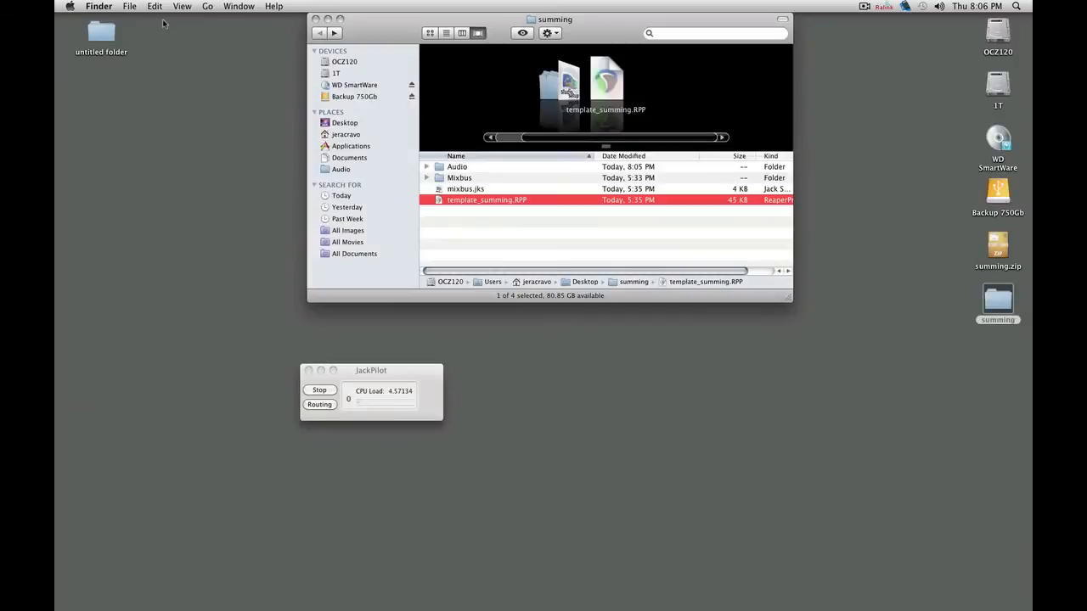
Step: Open the Mixbus folder inside the summing folder and launch the Mixbus.ardour session file
left_click(386, 370)
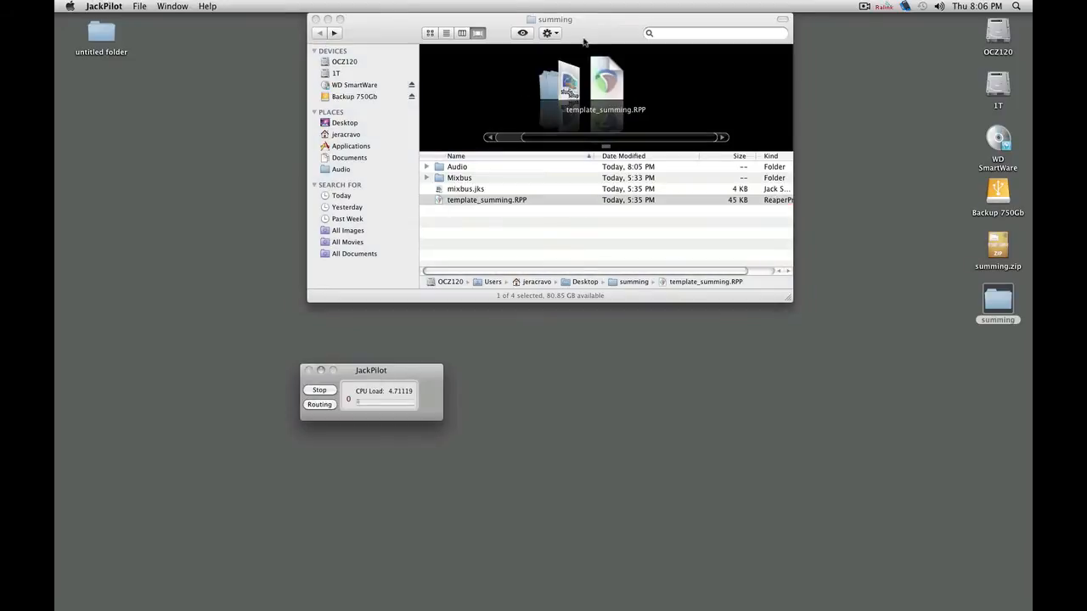
left_click_drag(567, 27, 620, 26)
left_click(524, 201)
left_click(522, 227)
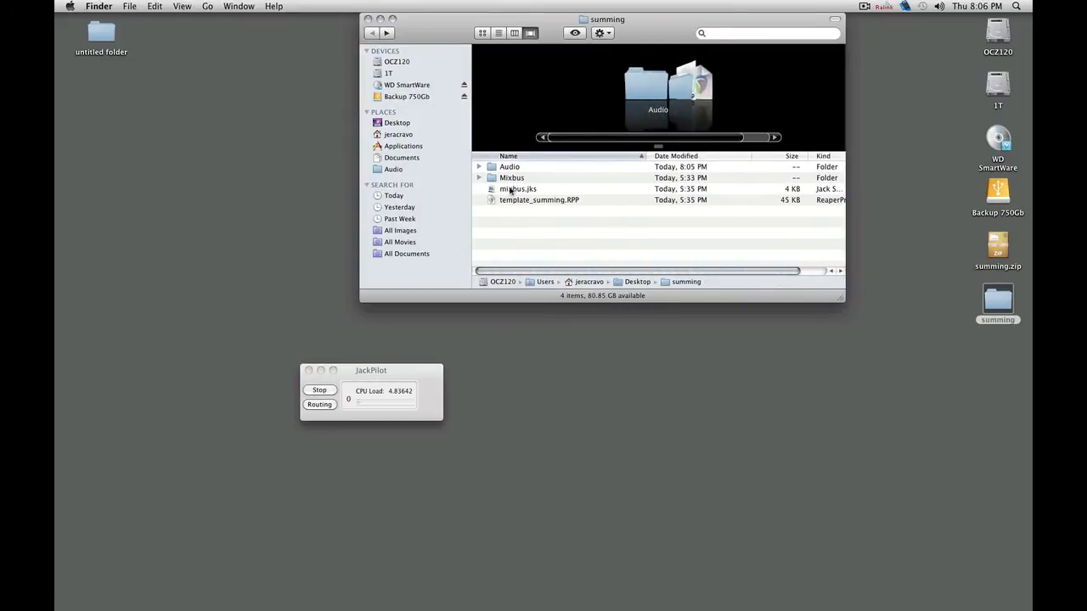
double_click(512, 179)
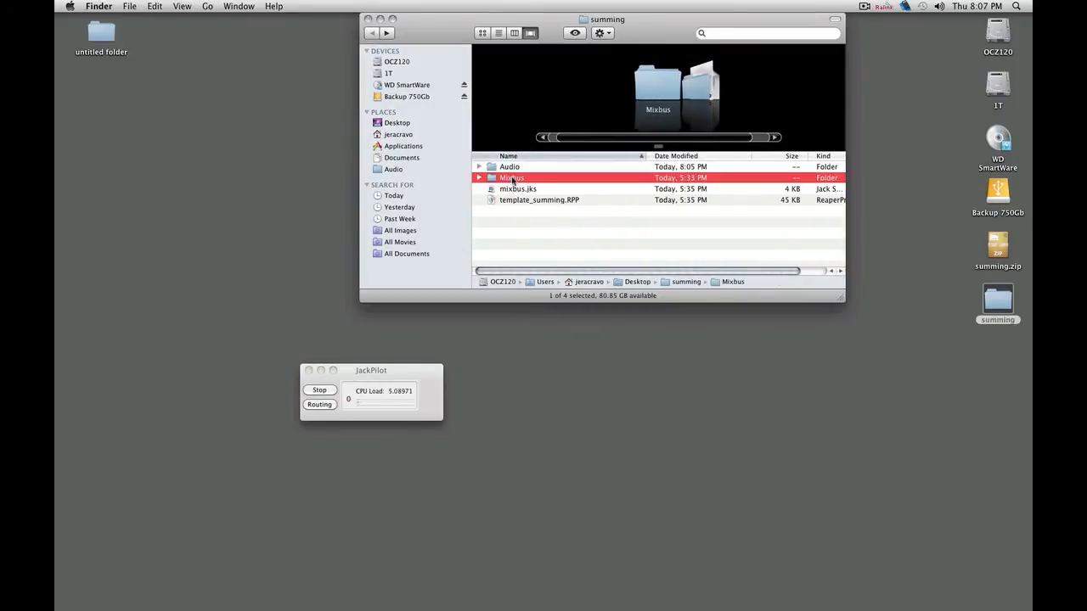
left_click_drag(734, 17, 513, 17)
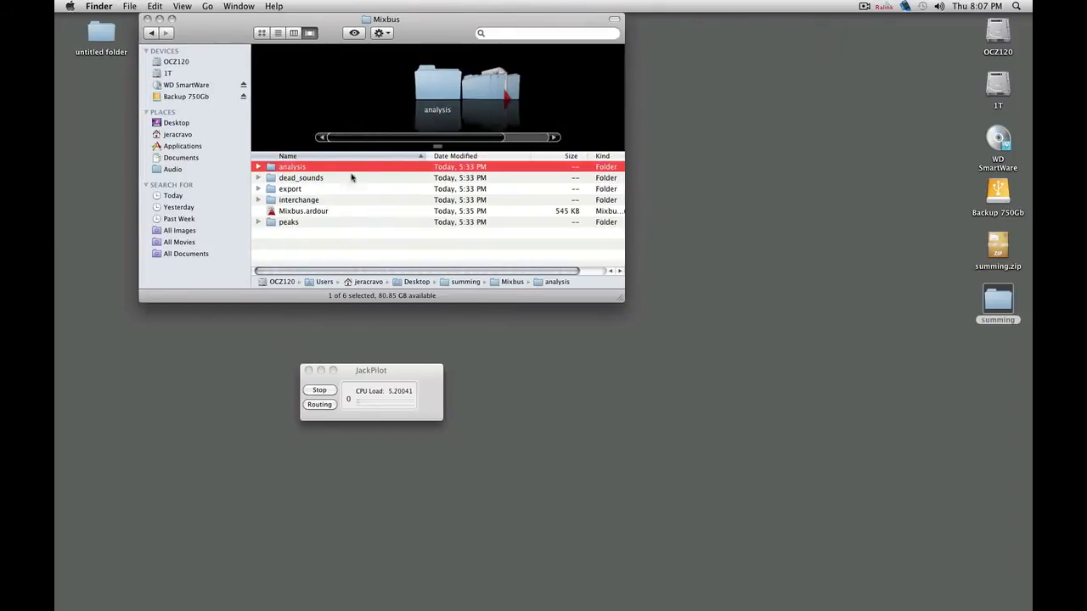
double_click(303, 212)
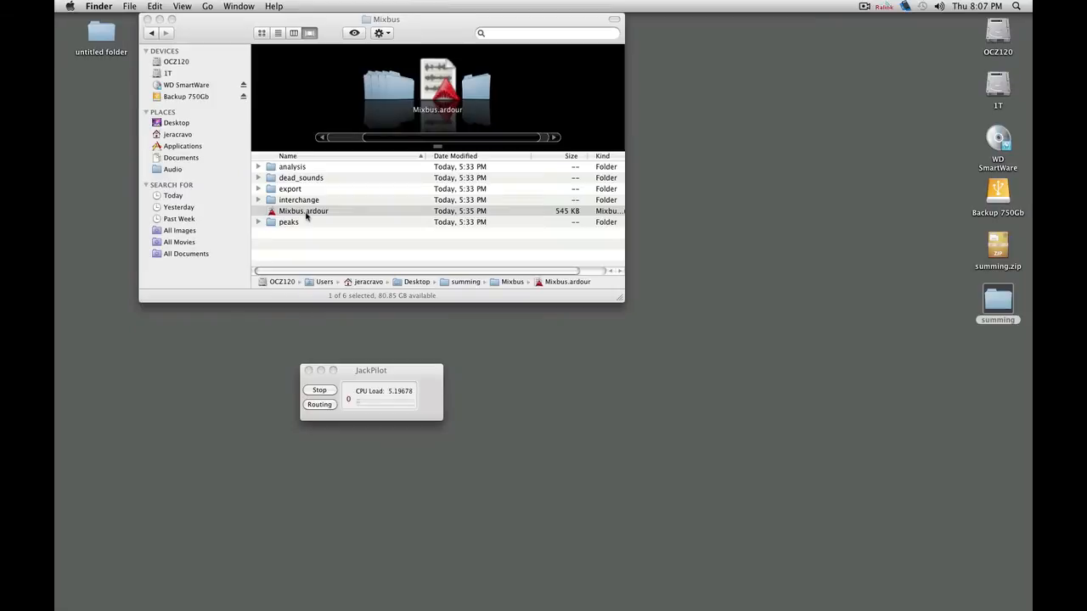
Step: Open the existing session Mixbus.ardour from the Mixbus folder within the summing folder on the Desktop
left_click(575, 232)
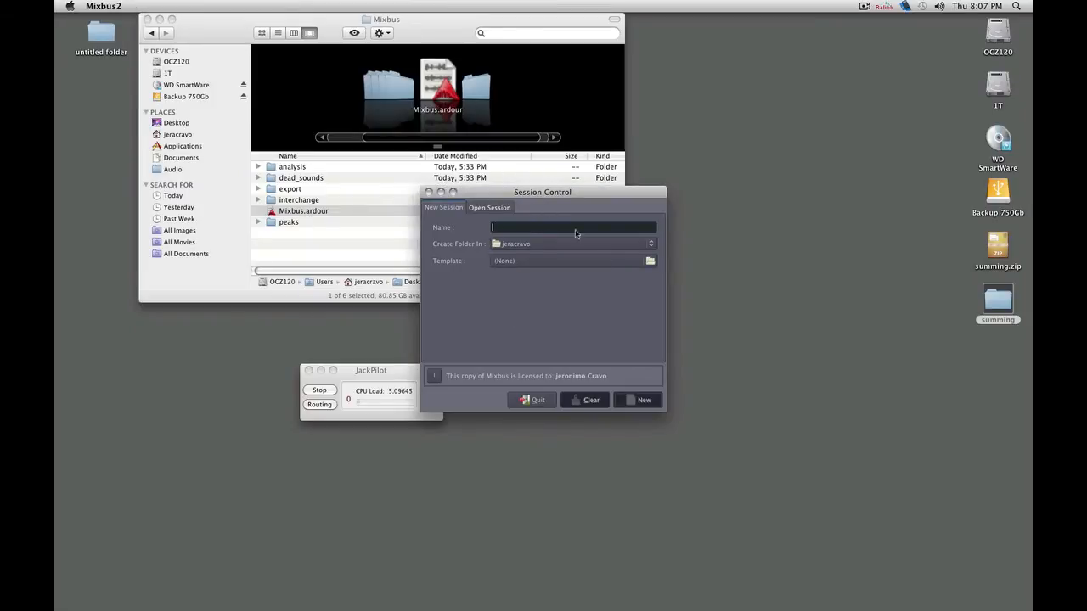
left_click(488, 208)
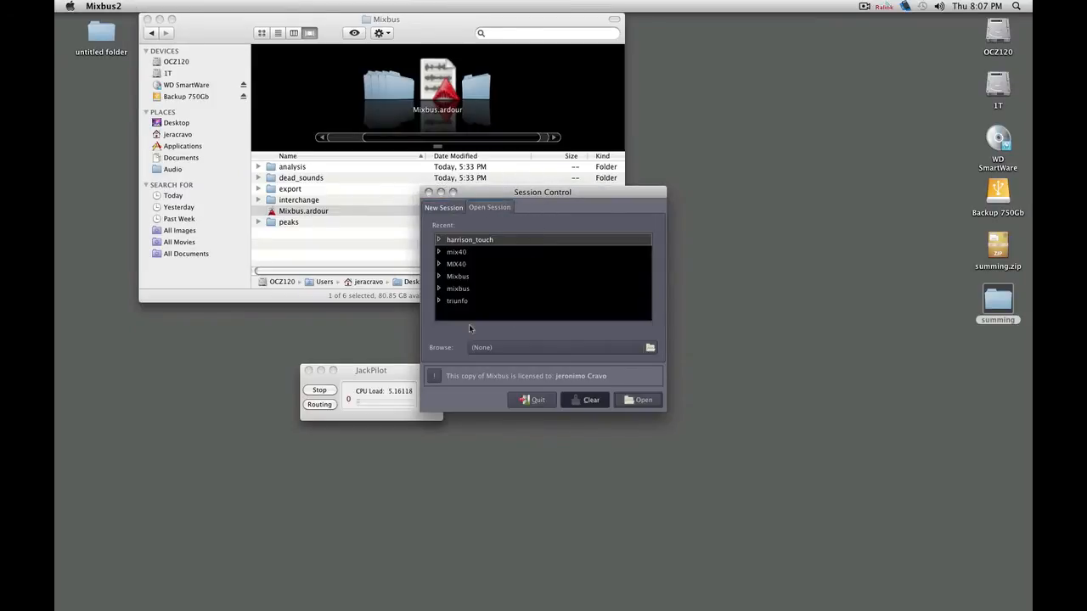
left_click(491, 349)
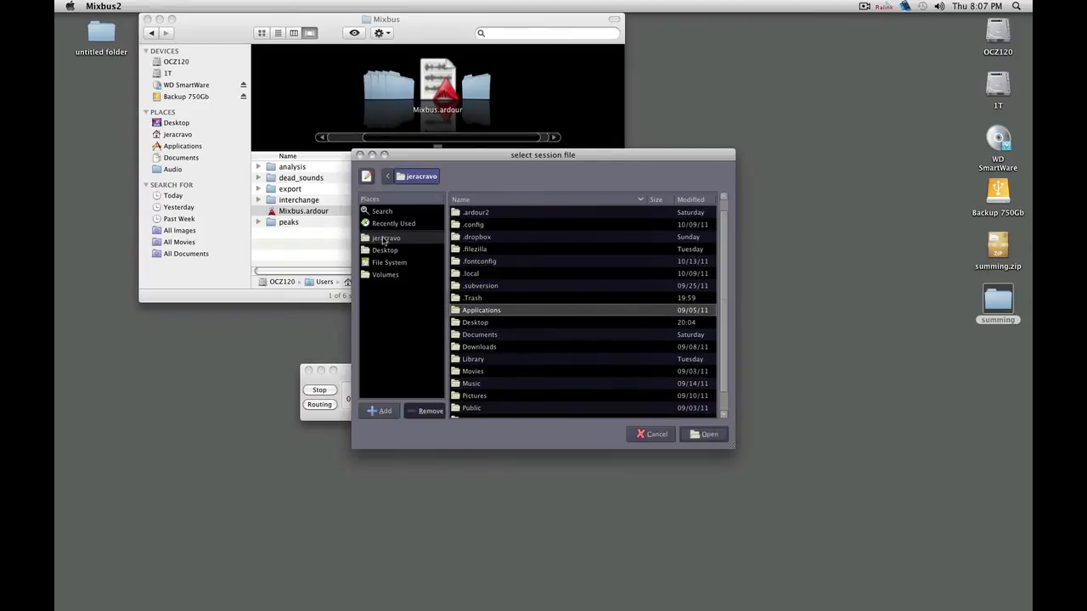
left_click(383, 250)
double_click(471, 213)
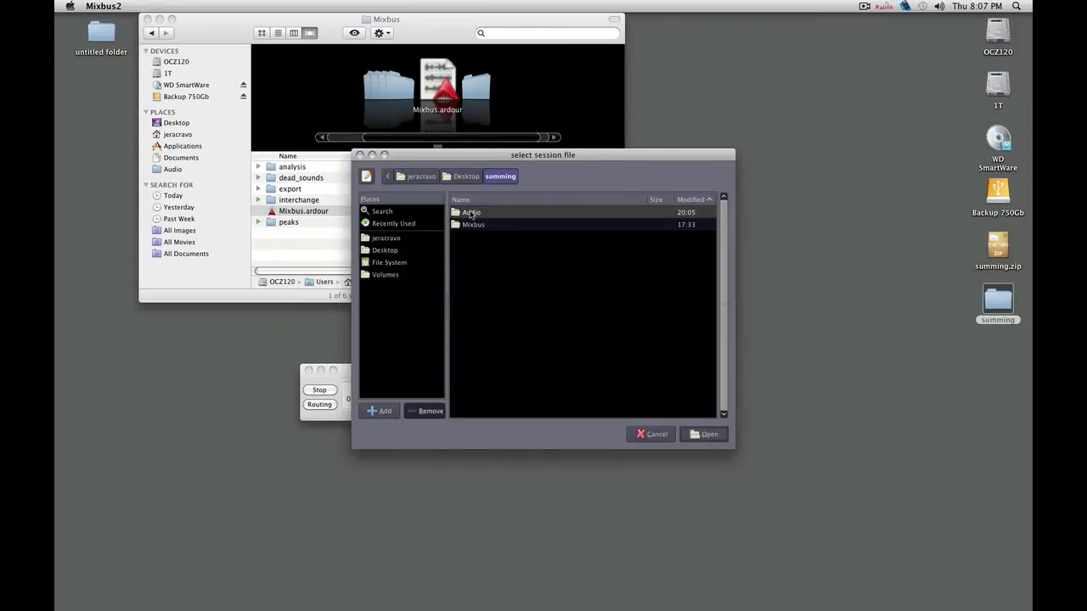
double_click(473, 224)
left_click(484, 273)
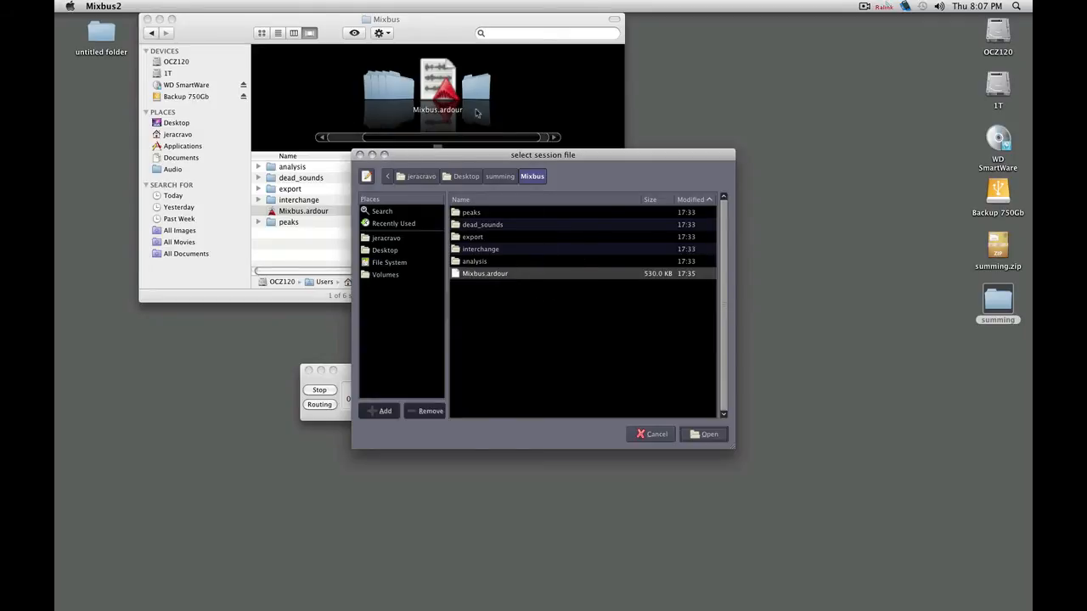
left_click(709, 435)
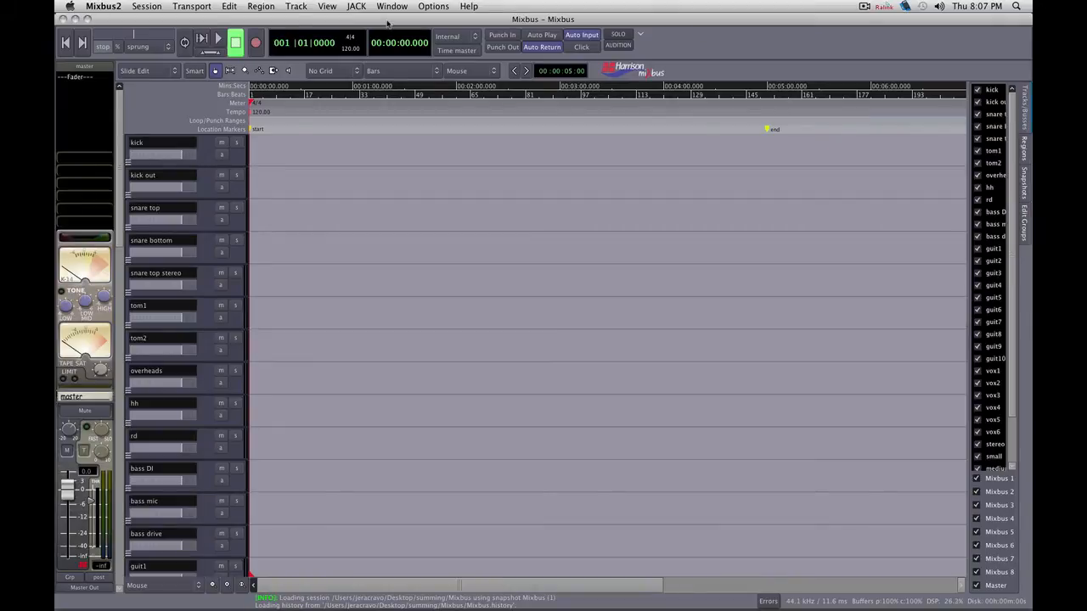
Step: Switch to JackPilot, open its Connections Manager and reposition the window
key("super+Tab")
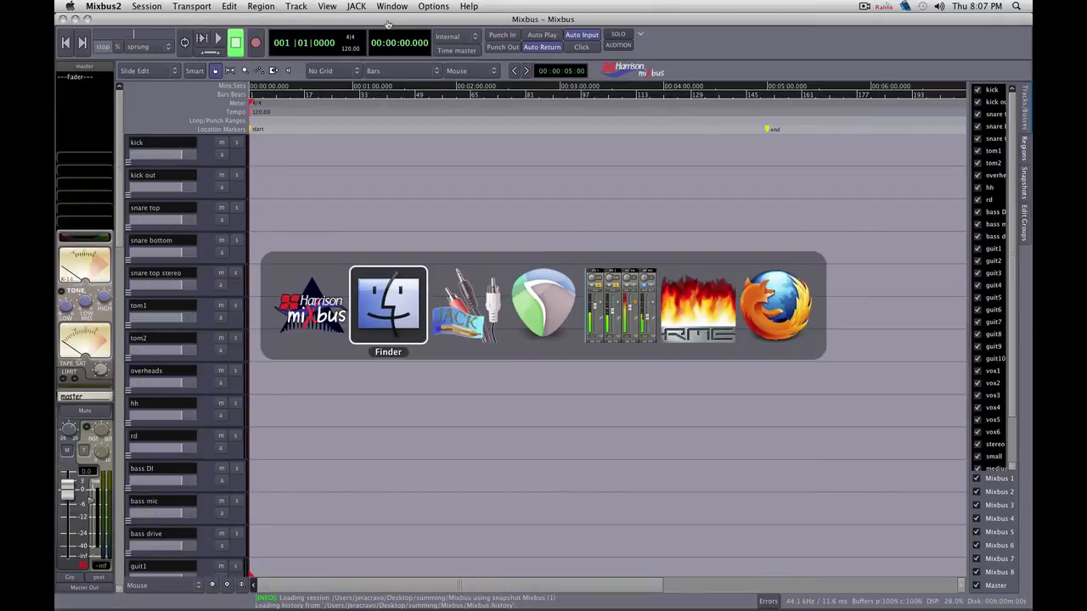
key("super+Tab")
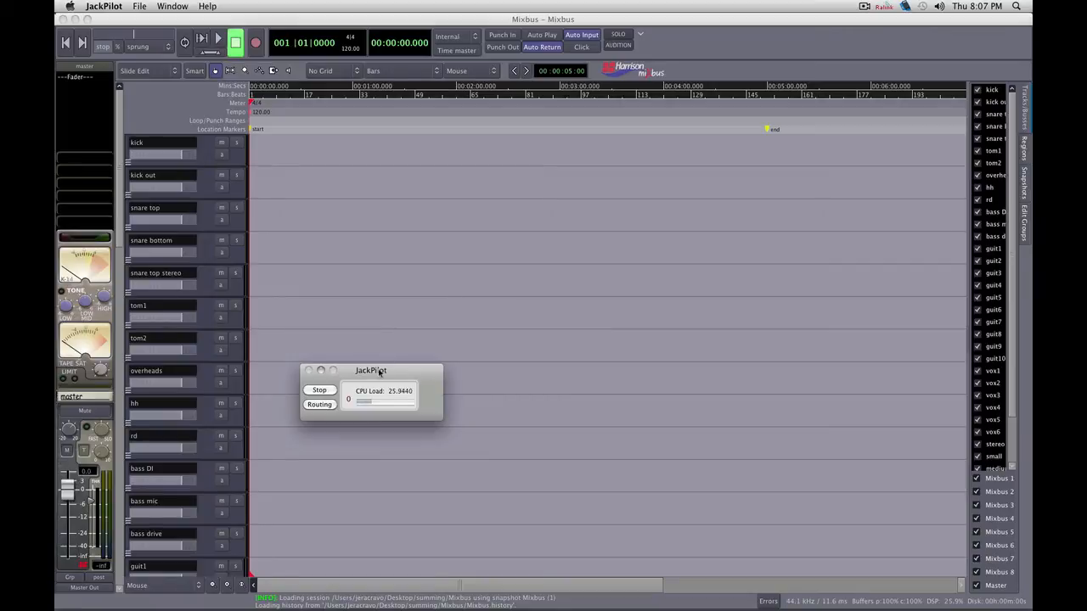
left_click(320, 405)
left_click_drag(374, 47, 405, 31)
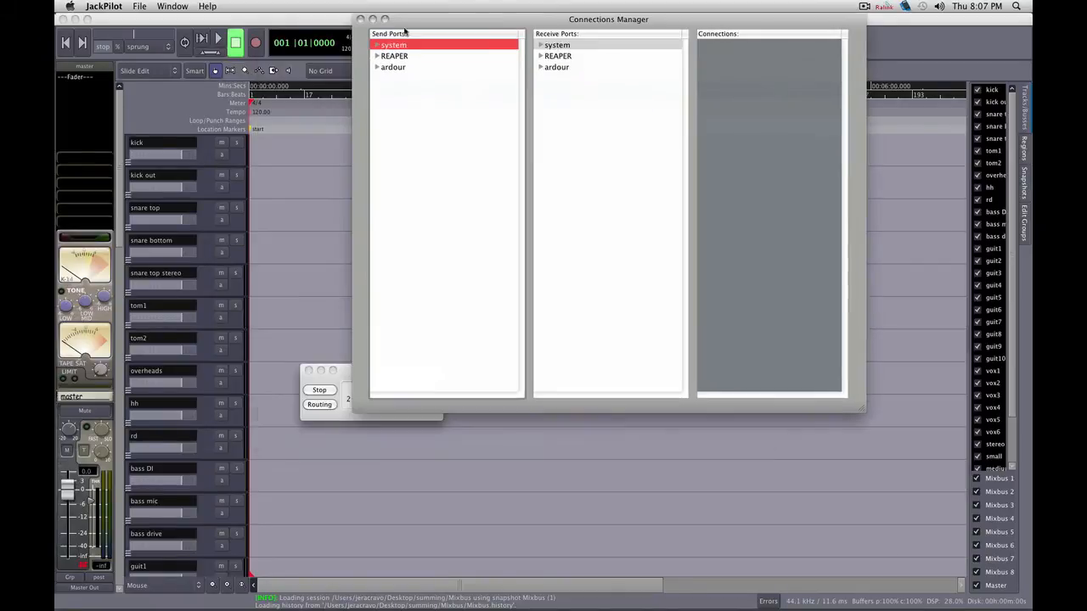
mouse_move(468, 15)
left_mouse_down()
mouse_move(473, 2)
mouse_move(484, 11)
left_mouse_up()
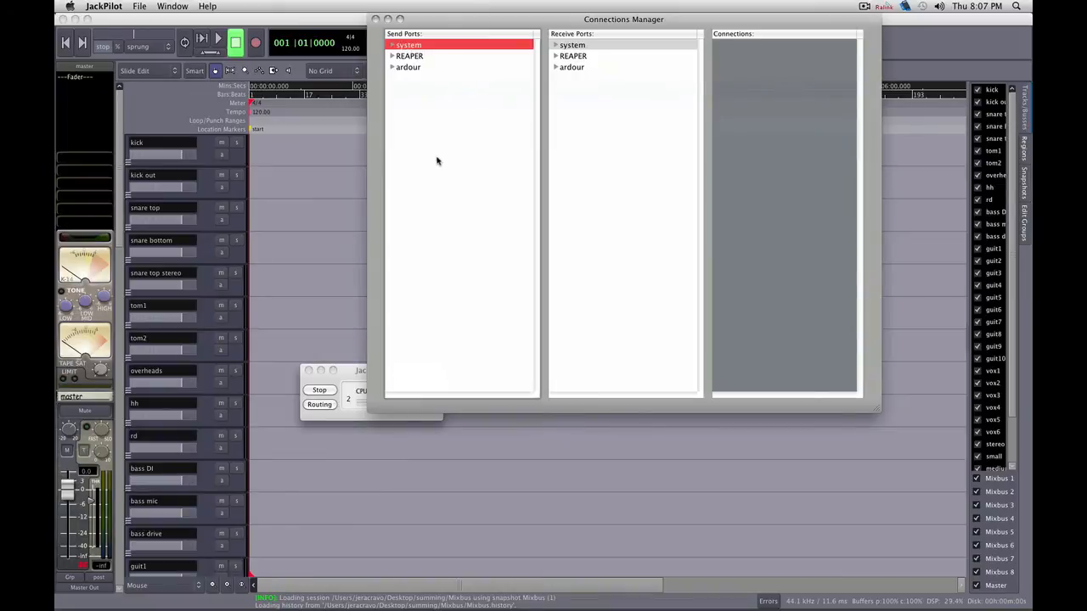
Step: Examine the send ports listed under system, REAPER and ardour, collapsing each group again
left_click(393, 45)
left_click(393, 45)
left_click(393, 56)
left_click(393, 56)
left_click(393, 67)
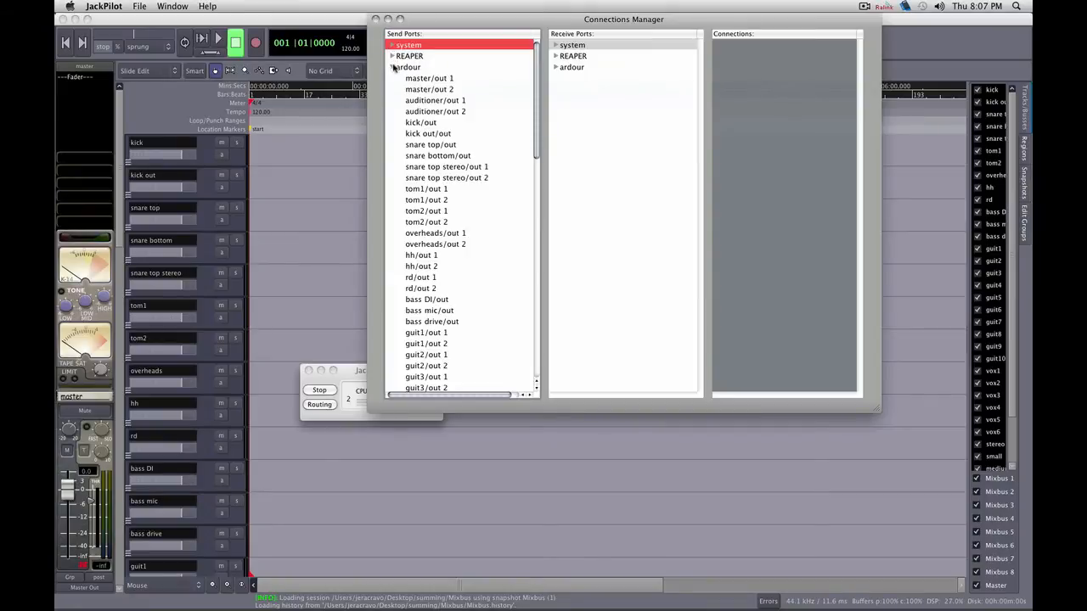
left_click(393, 67)
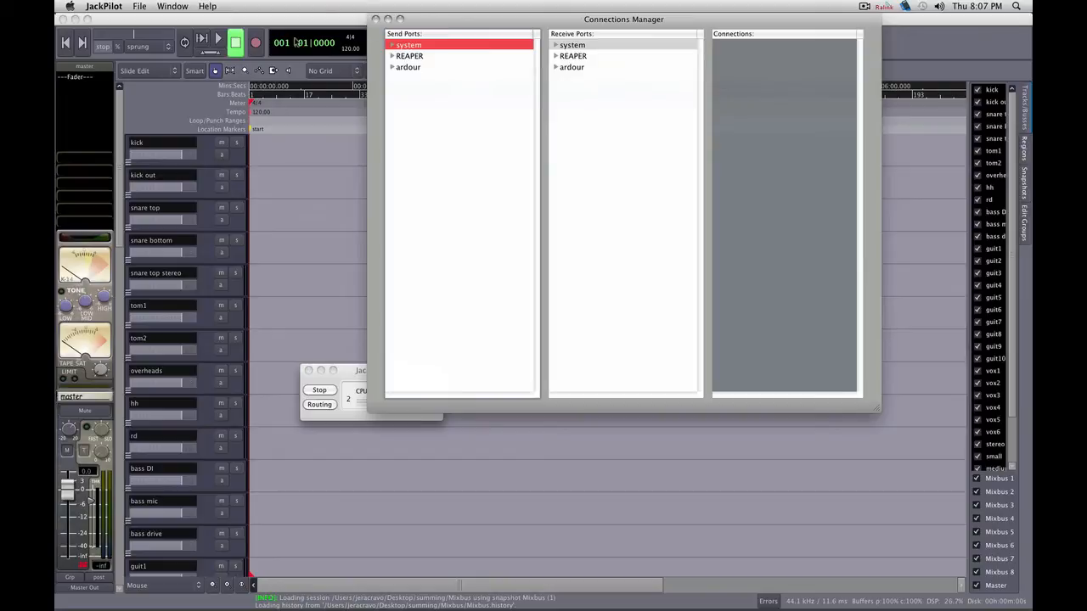
Step: Load the JACK connections file mixbus.jks from the Desktop's summing folder, close the Connections Manager and return to Mixbus
left_click(141, 6)
left_click(161, 31)
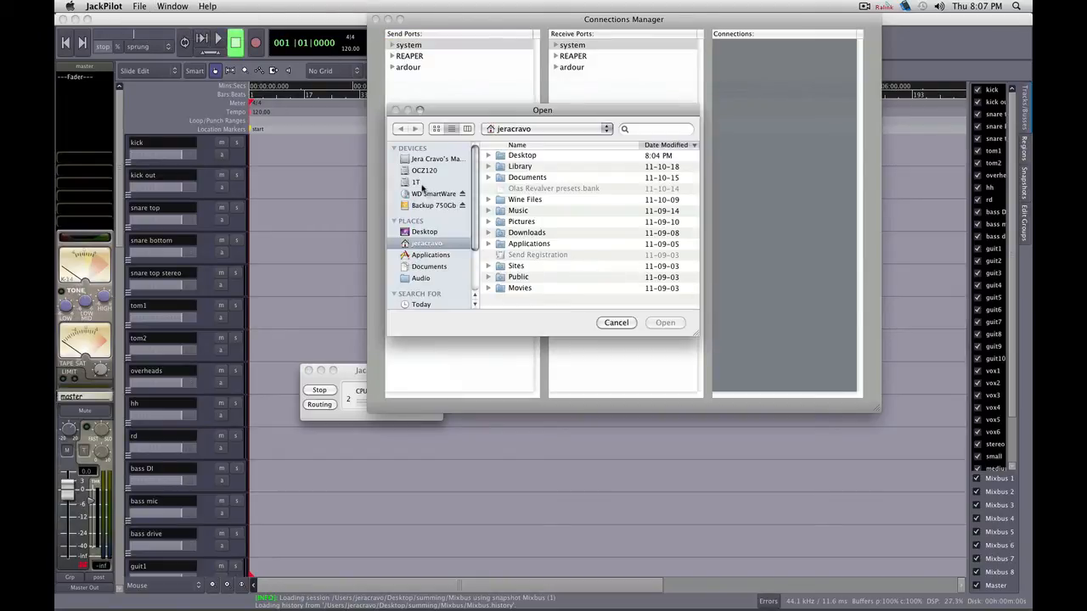
left_click(423, 231)
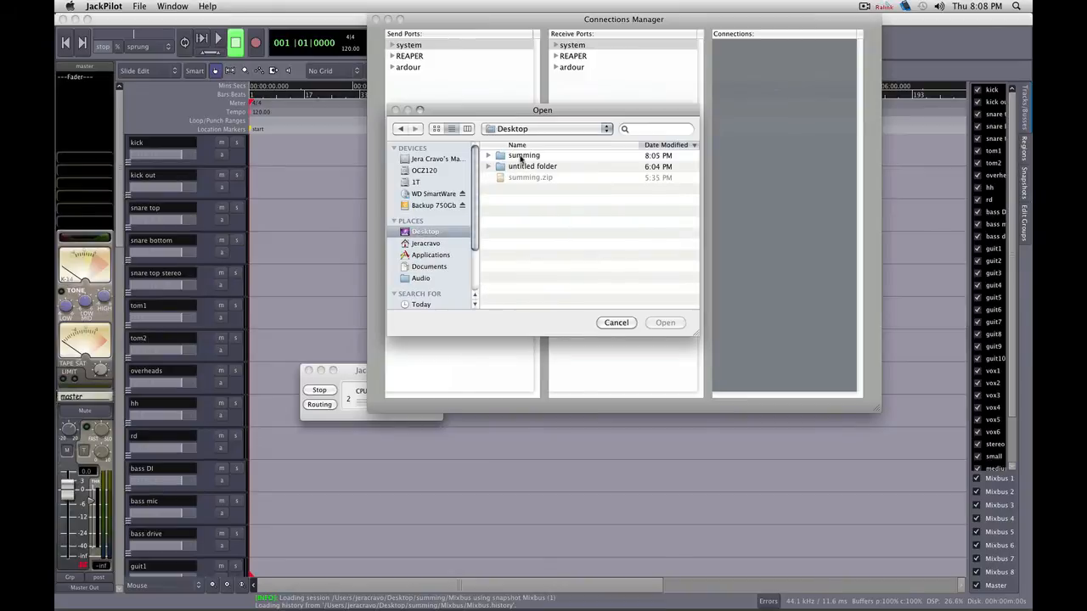
double_click(521, 157)
left_click(530, 178)
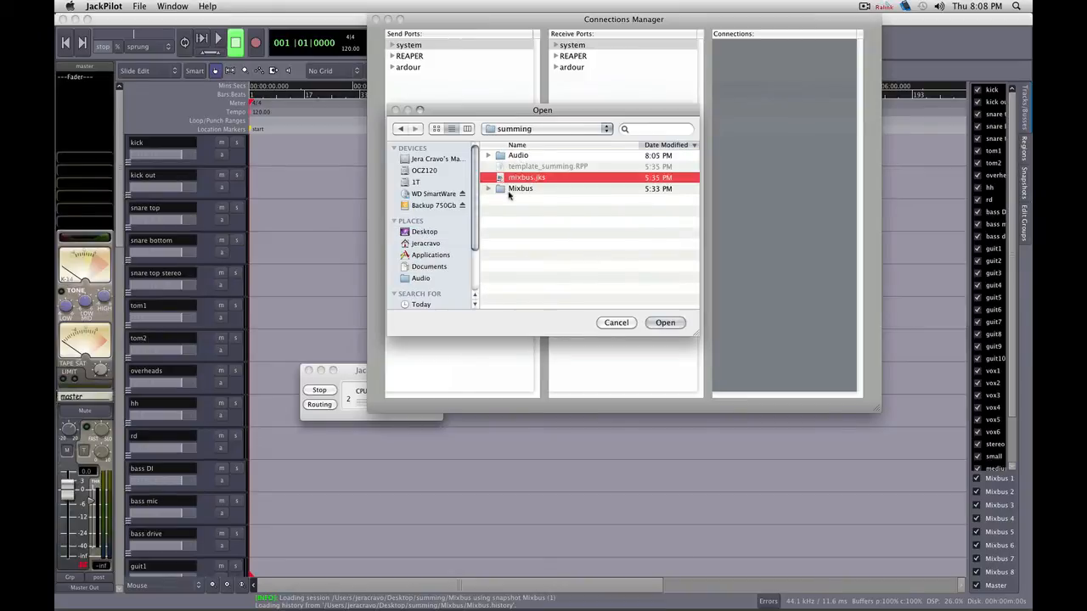
left_click(663, 323)
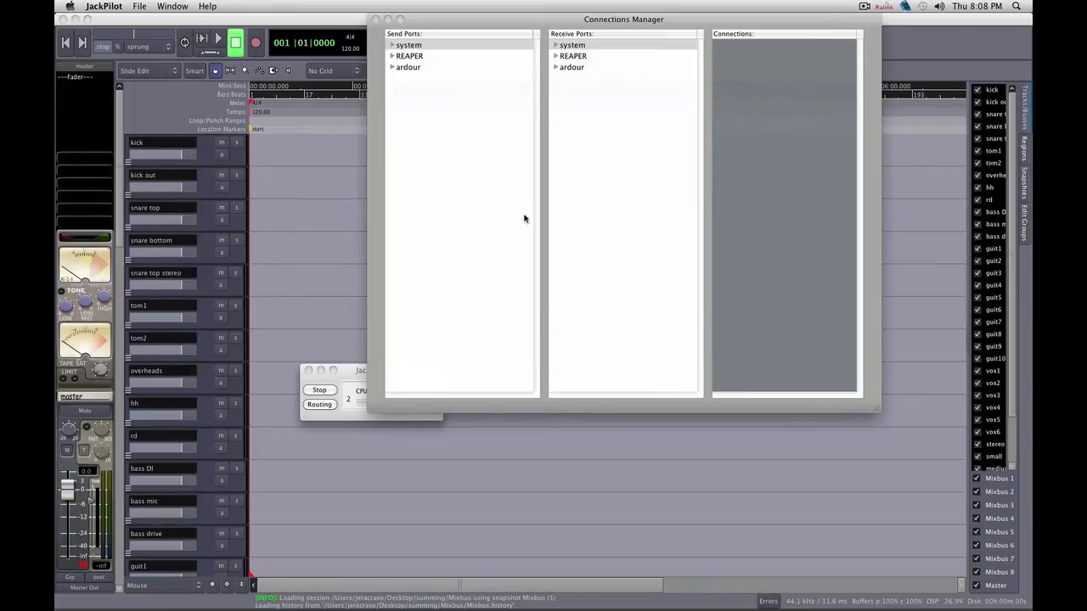
left_click(377, 20)
left_click(491, 20)
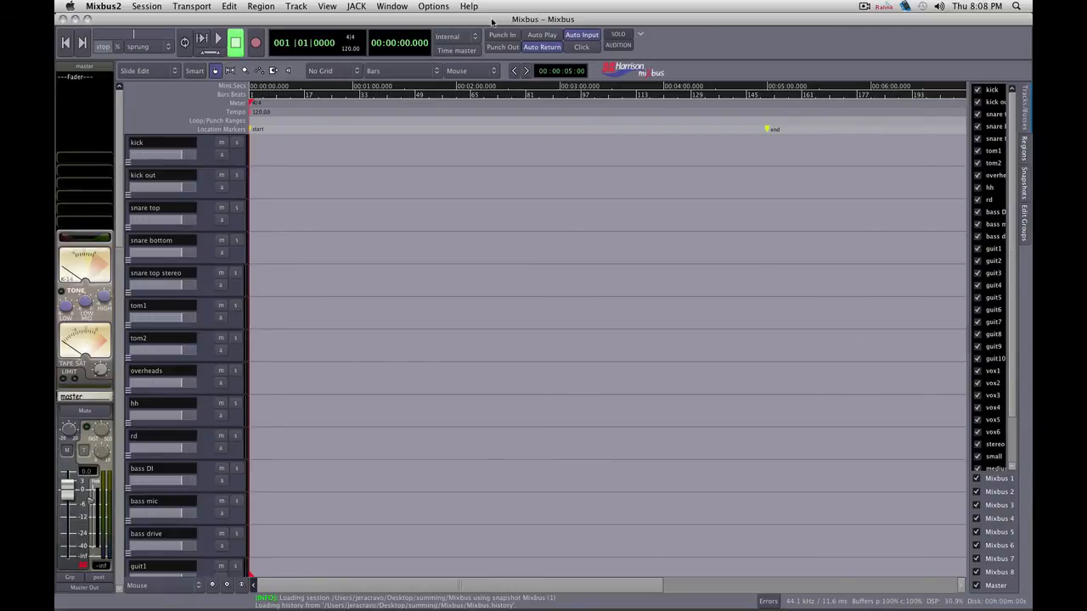
Step: Switch to REAPER and bring the template's track list into view from its first track
key("super+Tab")
key("super+Tab")
key("super+Tab")
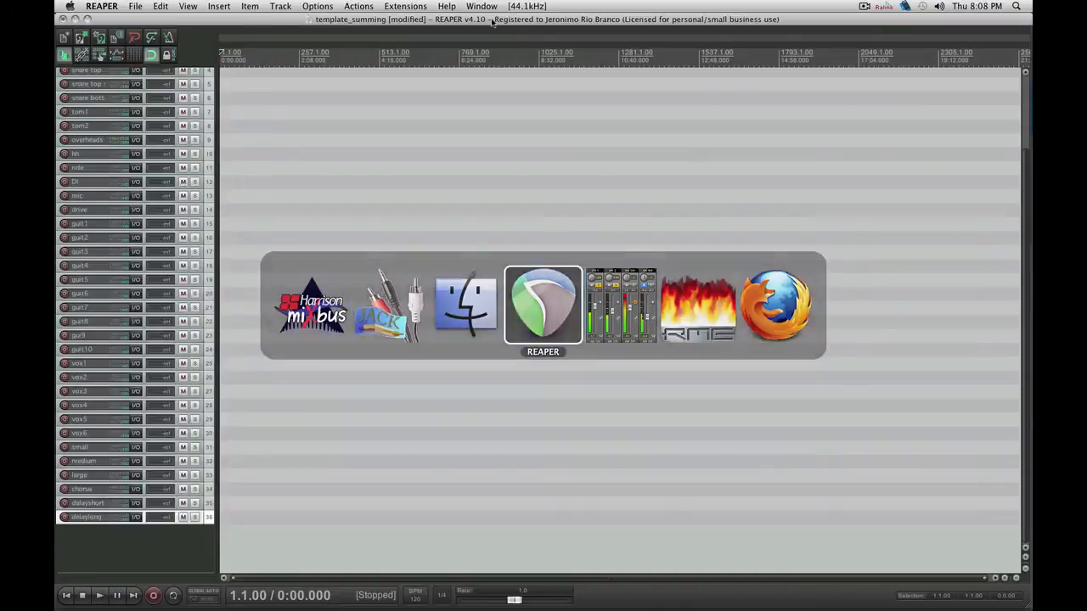
scroll(407, 166, "up", 5)
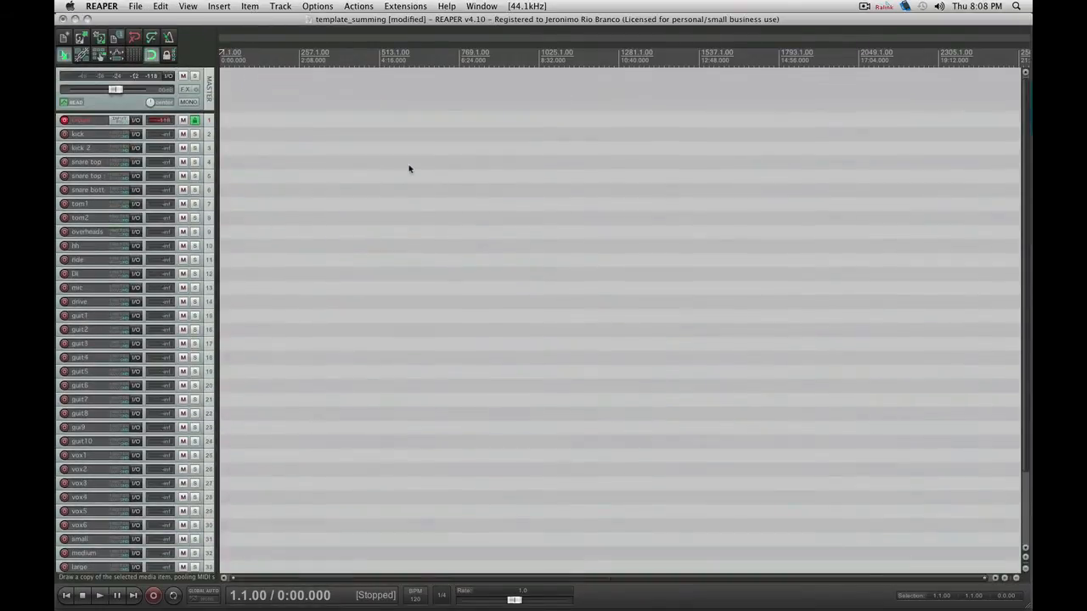
scroll(381, 157, "down", 2)
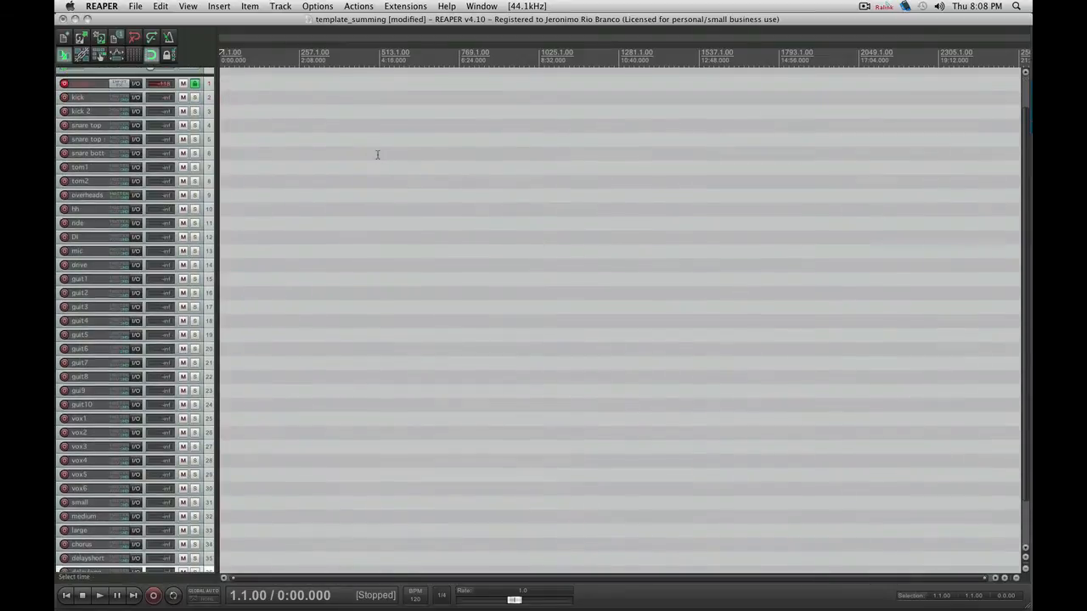
Step: Switch to Finder, open the __template folder on the 1T drive and enlarge the window
key("super+Tab")
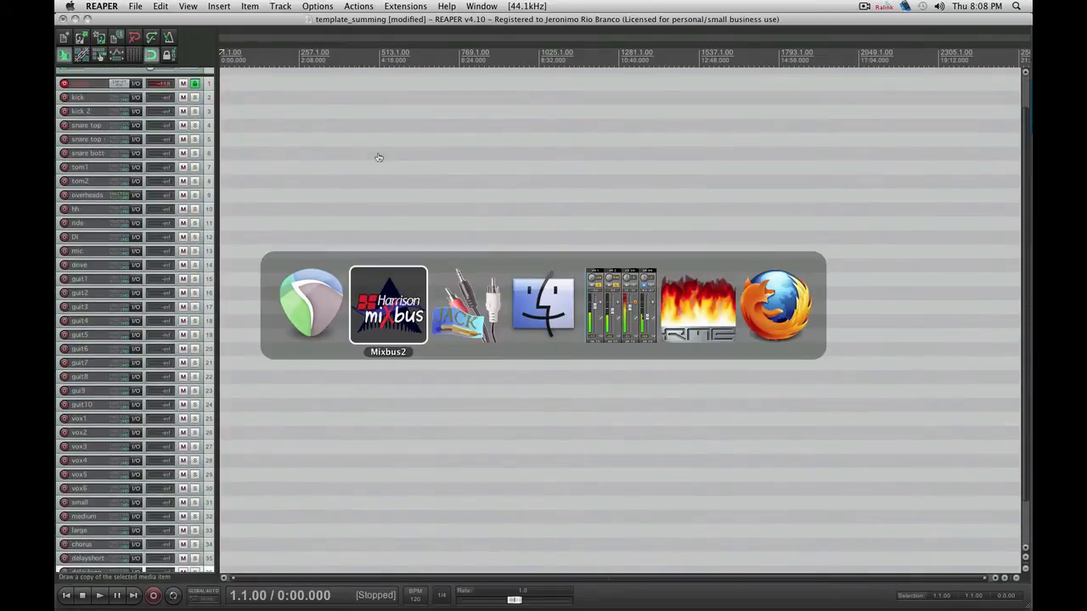
key("super+Tab")
key("super+Tab")
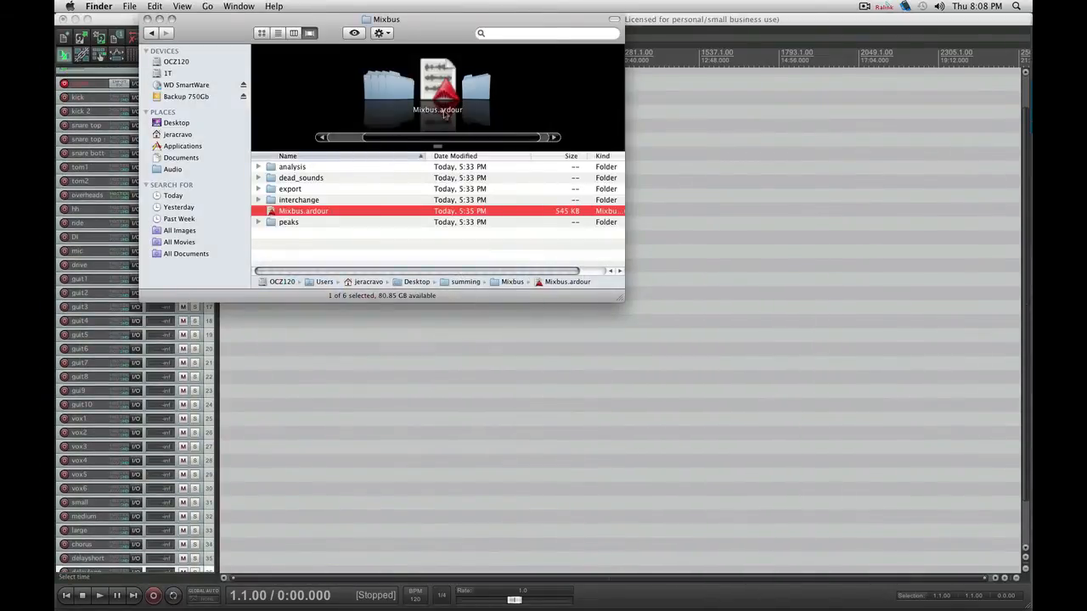
left_click_drag(431, 36, 706, 33)
left_click(405, 73)
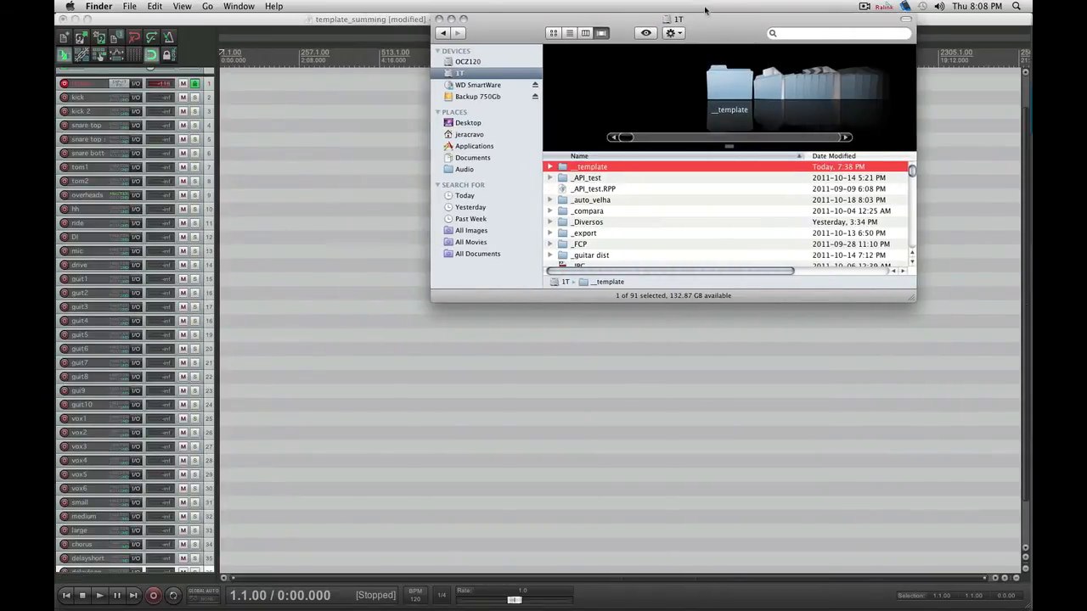
double_click(597, 169)
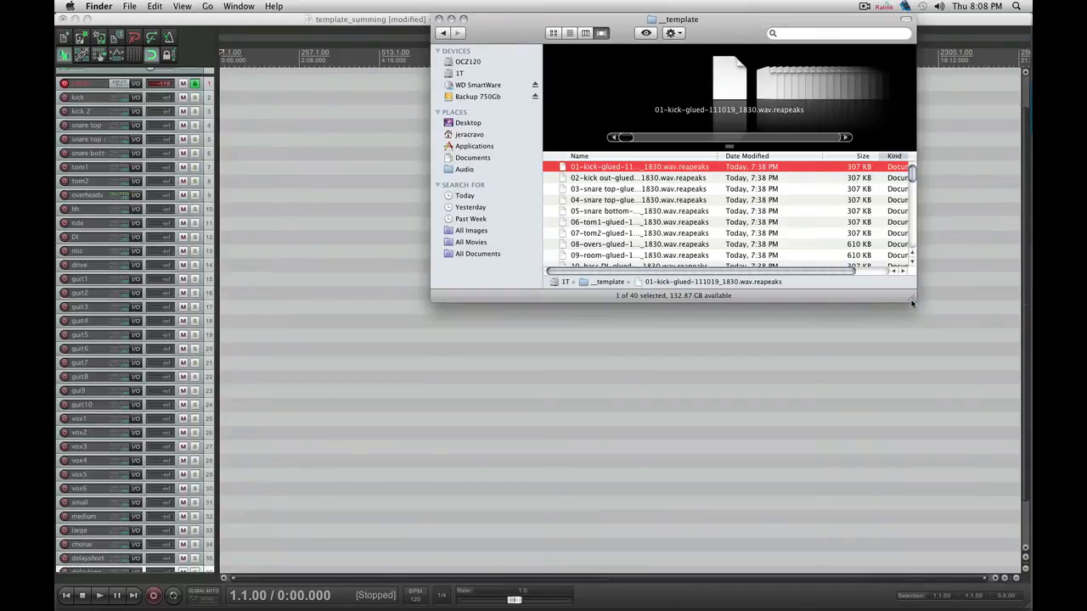
left_click_drag(912, 303, 943, 429)
Step: Select the twenty WAV stems from 01-kick through 20-vox4 in the __template folder
scroll(795, 265, "down", 5)
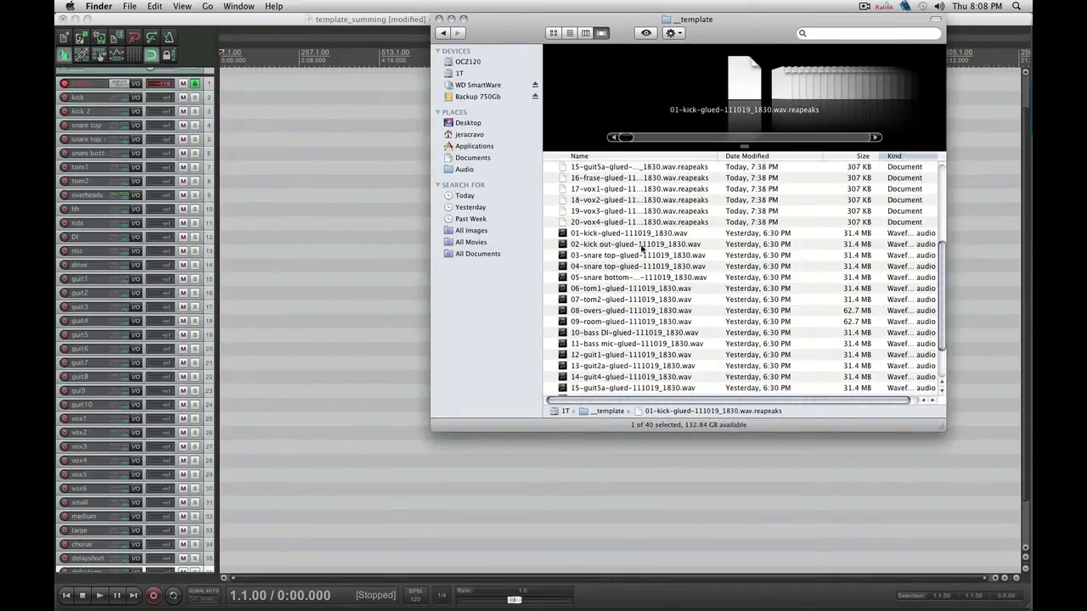
left_click(630, 234)
scroll(903, 357, "down", 3)
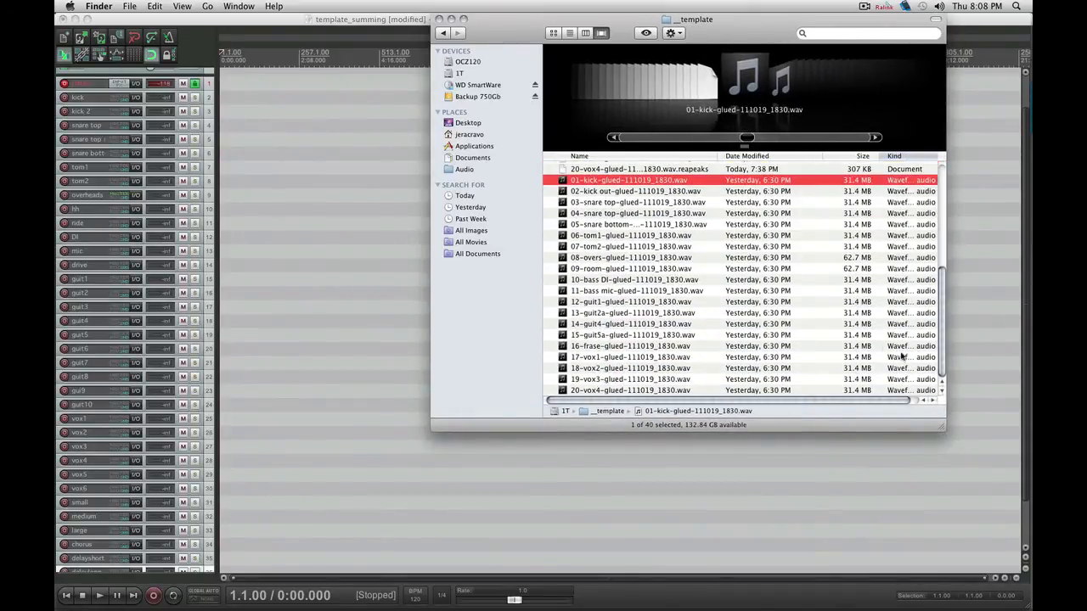
left_click_drag(946, 432, 1000, 542)
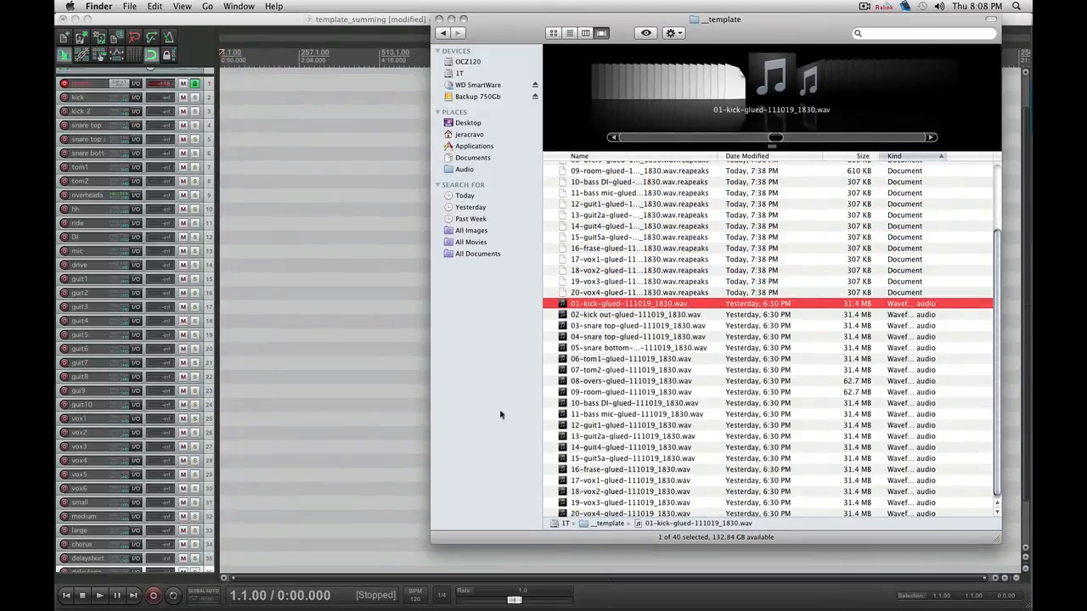
scroll(694, 463, "down", 1)
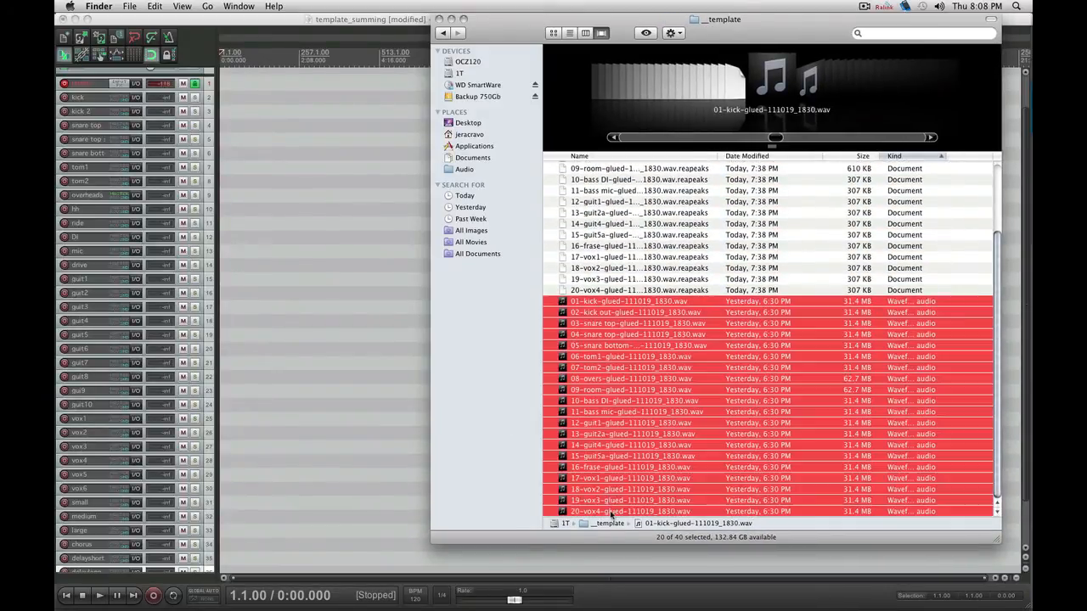
left_click(614, 514, "shift")
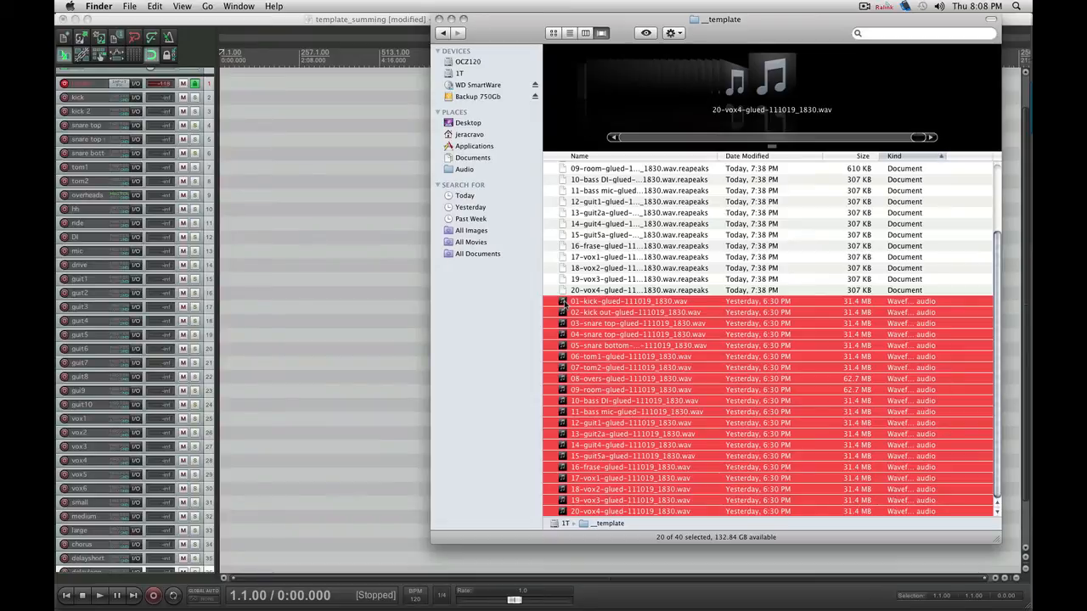
Step: Import the selected stems into REAPER on separate tracks, starting at the kick track at the project start
left_click_drag(565, 303, 218, 101)
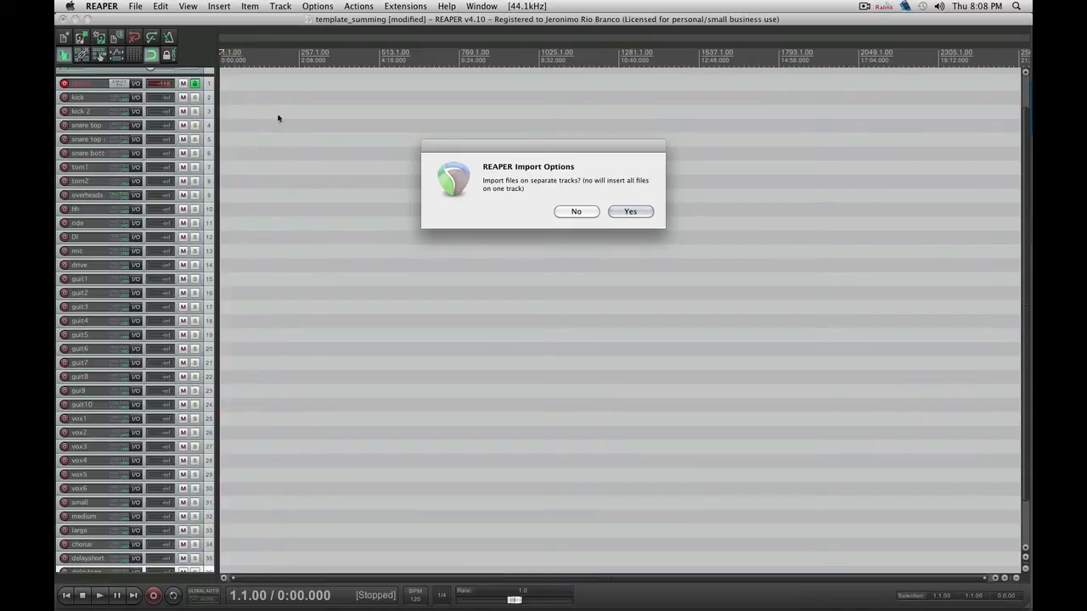
left_click(630, 212)
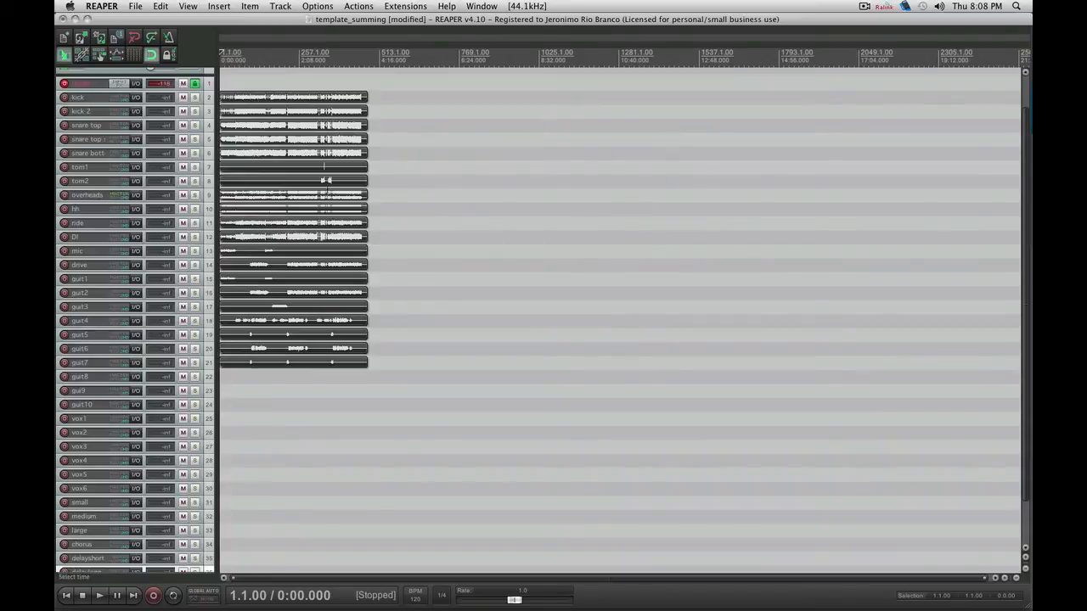
scroll(254, 166, "up", 2)
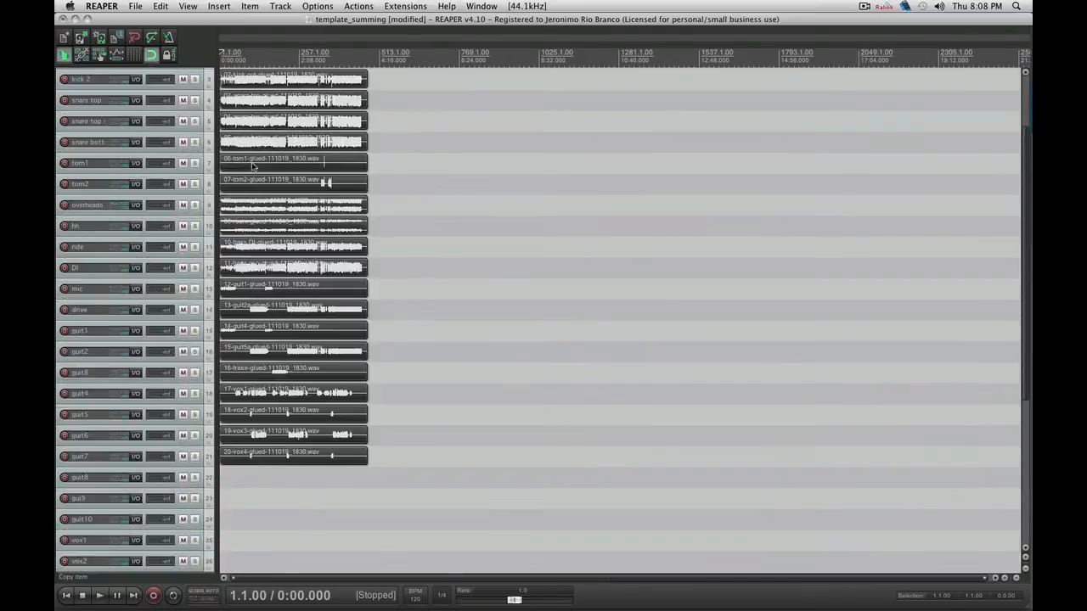
scroll(252, 166, "up", 3)
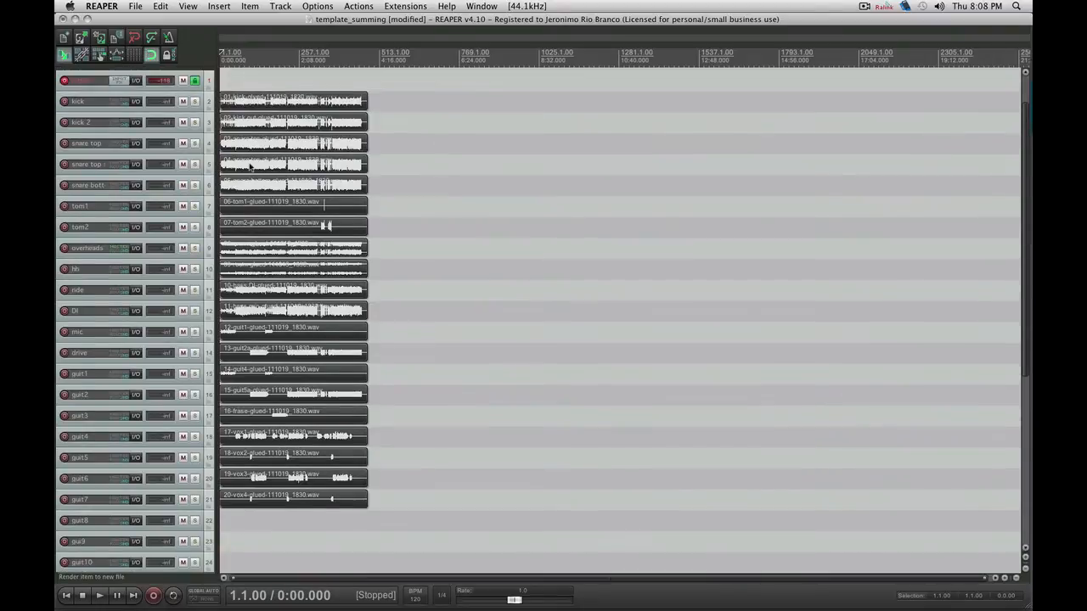
Step: Deselect the imported items and rename the hh track as room
left_click(268, 124)
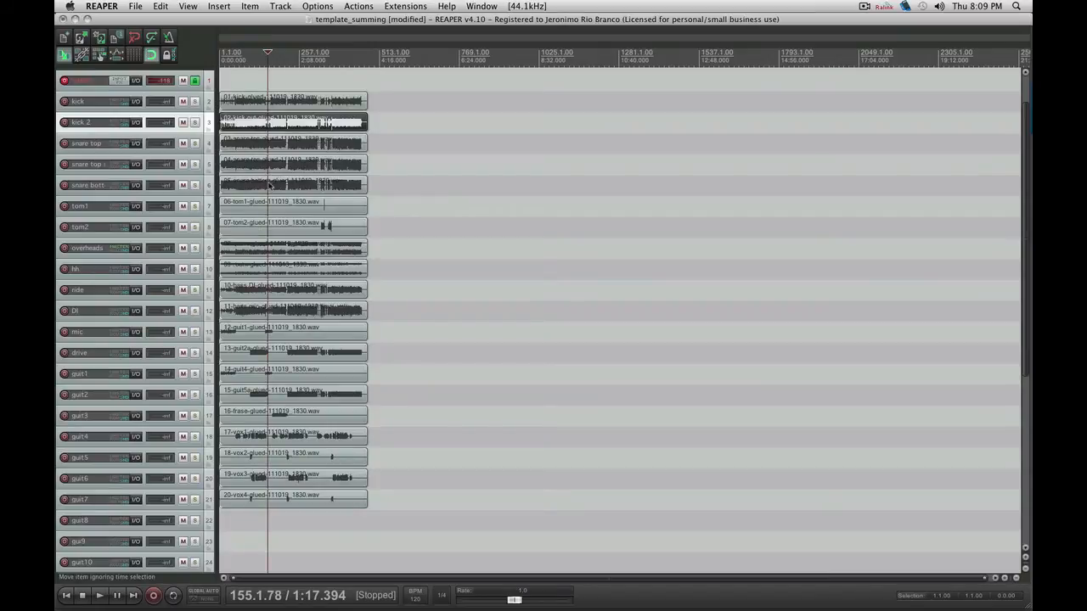
double_click(85, 272)
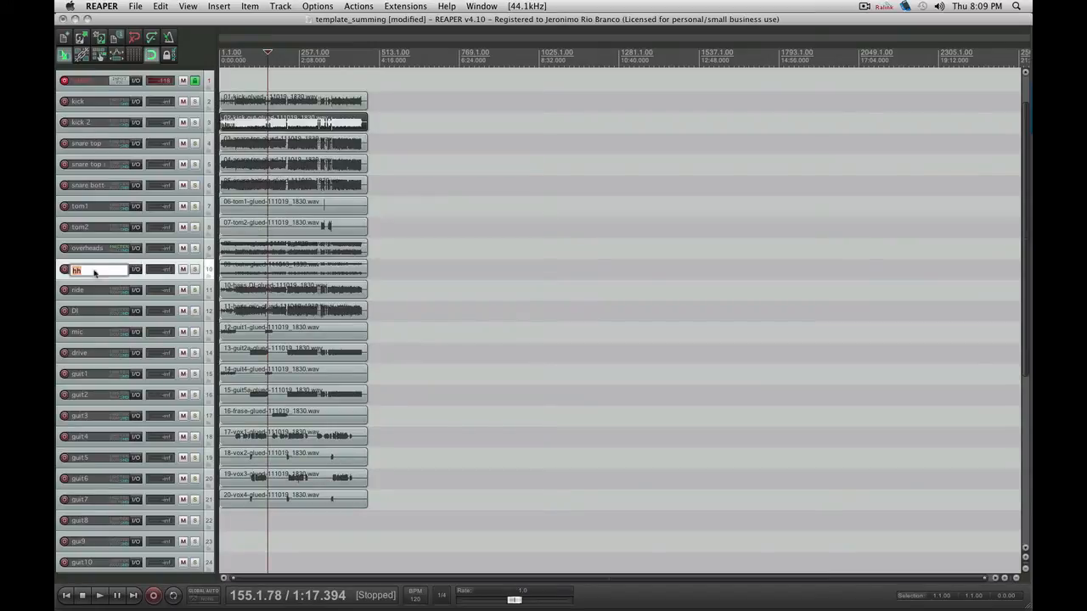
type("room")
key("Return")
Step: Shift the stems down so the two bass stems sit on DI and mic and the guitar stems start on guit1
left_click_drag(270, 290, 332, 494)
left_click_drag(309, 296, 146, 311)
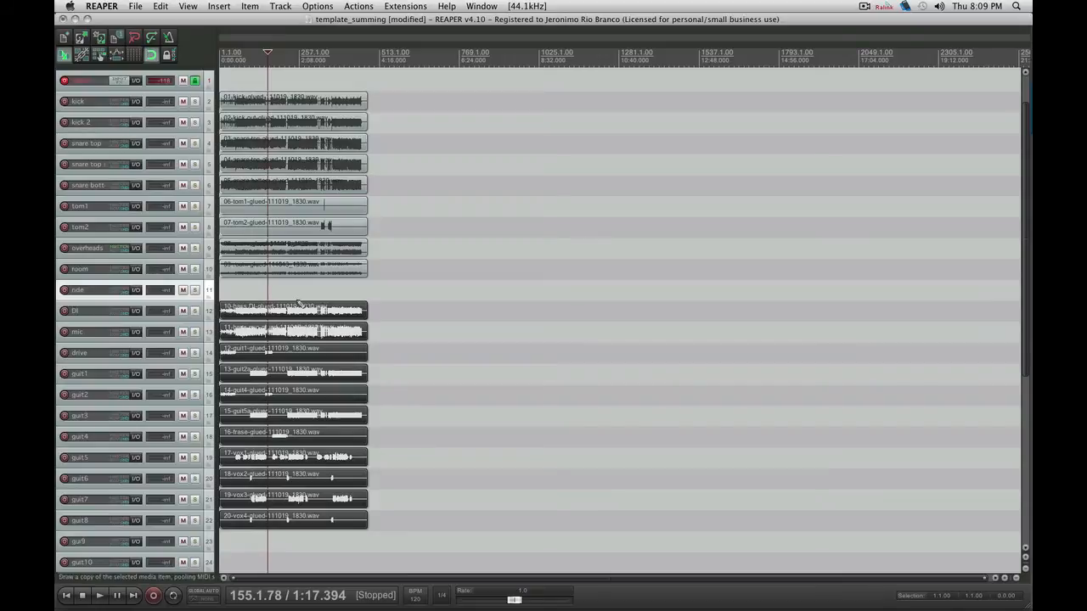
scroll(293, 303, "down", 2)
scroll(256, 311, "up", 3)
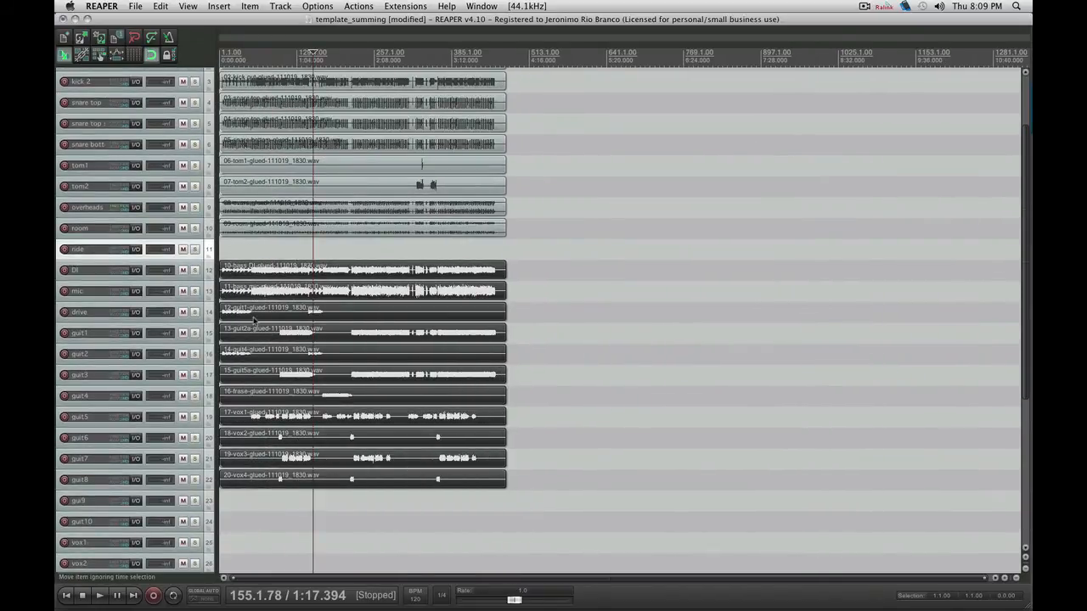
left_click_drag(255, 311, 369, 485)
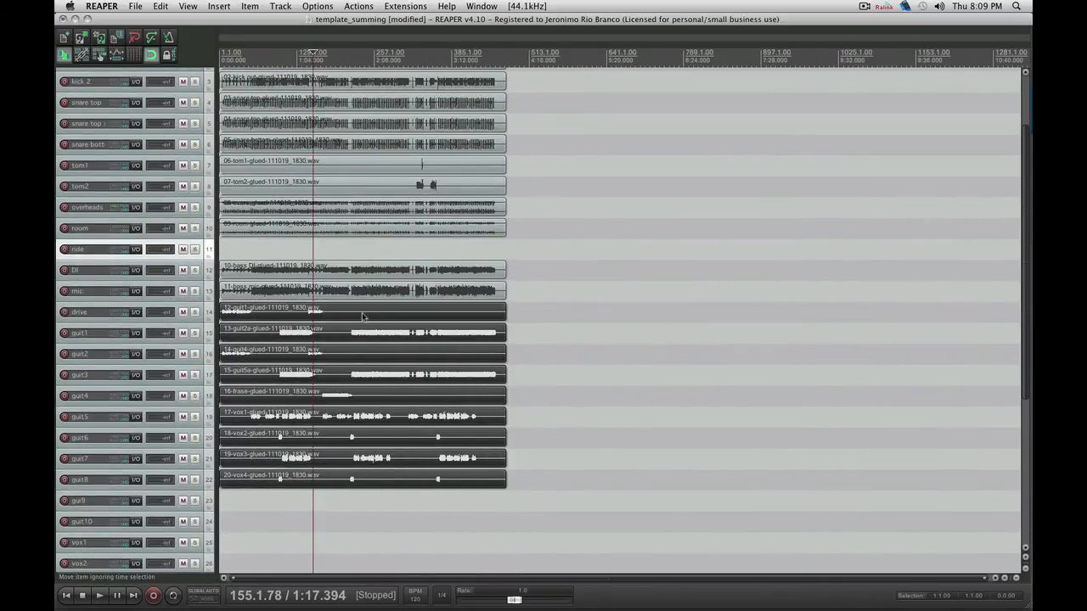
left_click_drag(363, 317, 363, 337)
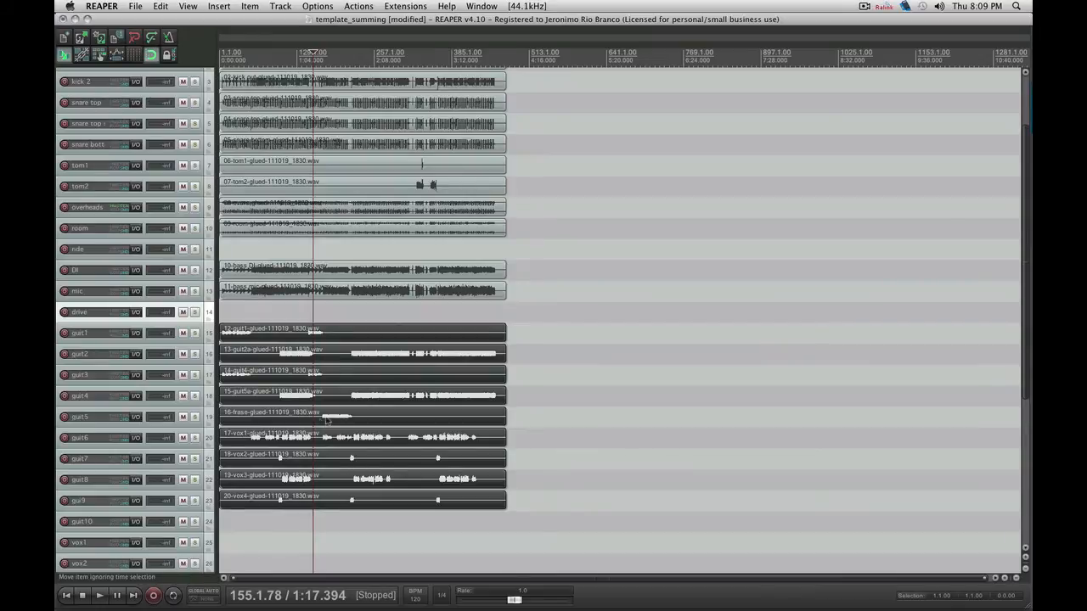
Step: Move the four vocal stems, 17-vox1 to 20-vox4, onto the vox1 to vox4 tracks
left_click_drag(285, 437, 360, 507)
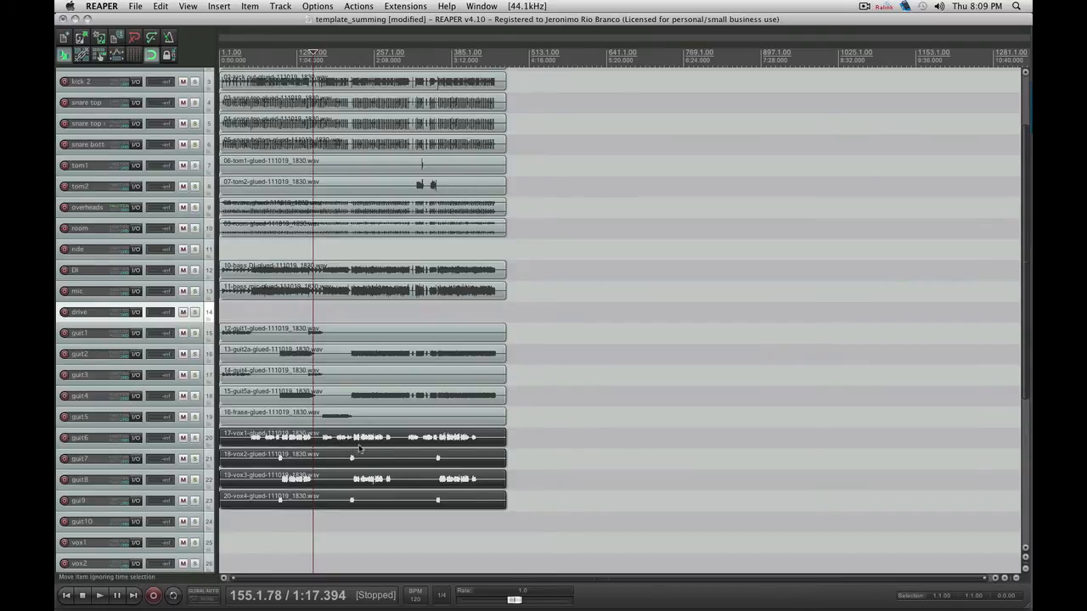
left_click_drag(362, 438, 370, 550)
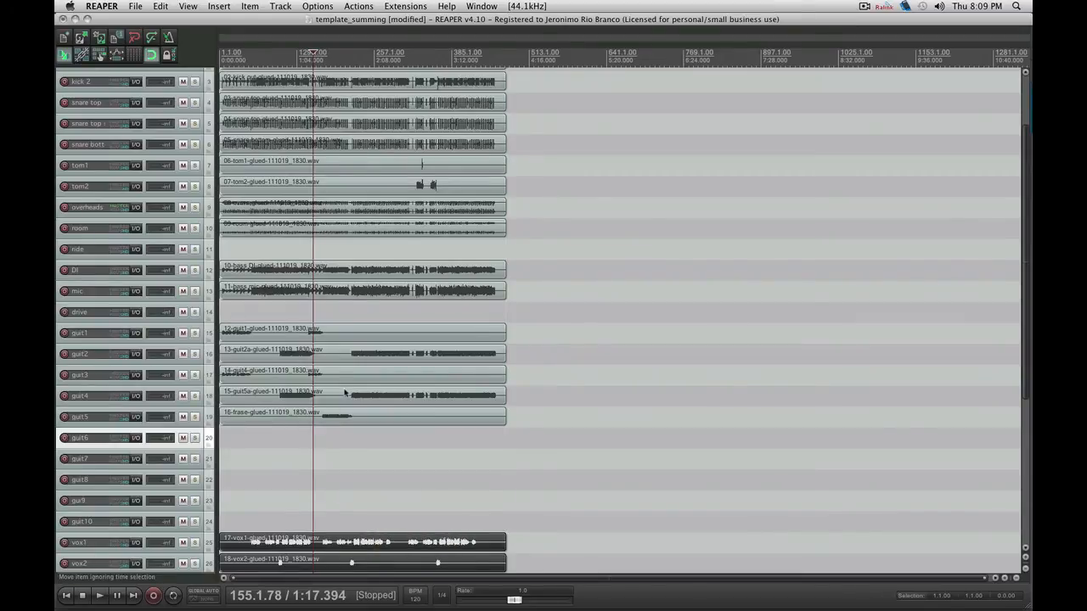
scroll(344, 393, "down", 3)
scroll(343, 393, "down", 5)
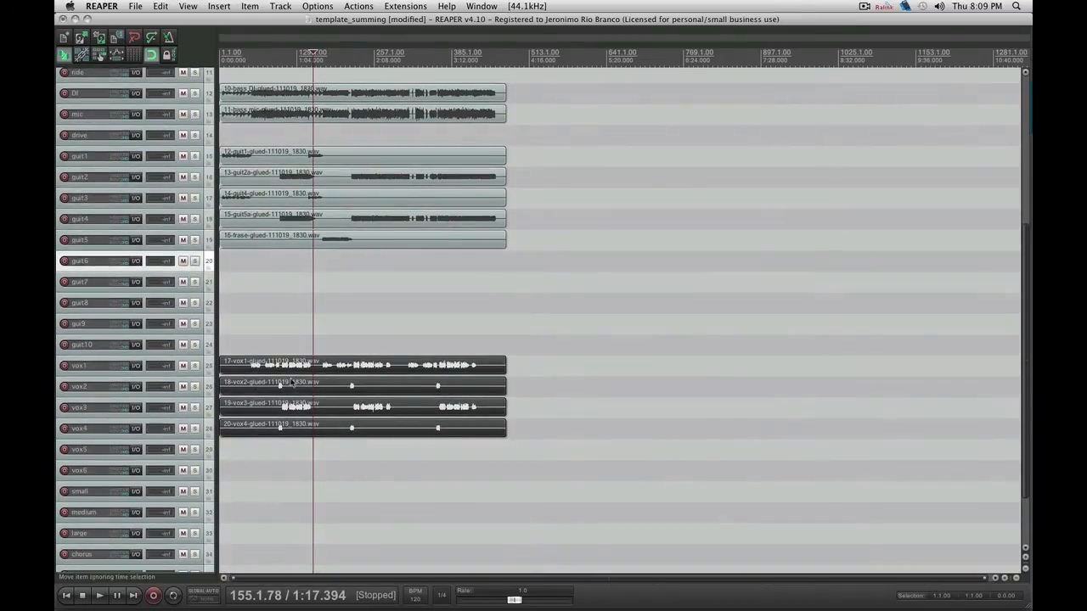
scroll(302, 373, "up", 2)
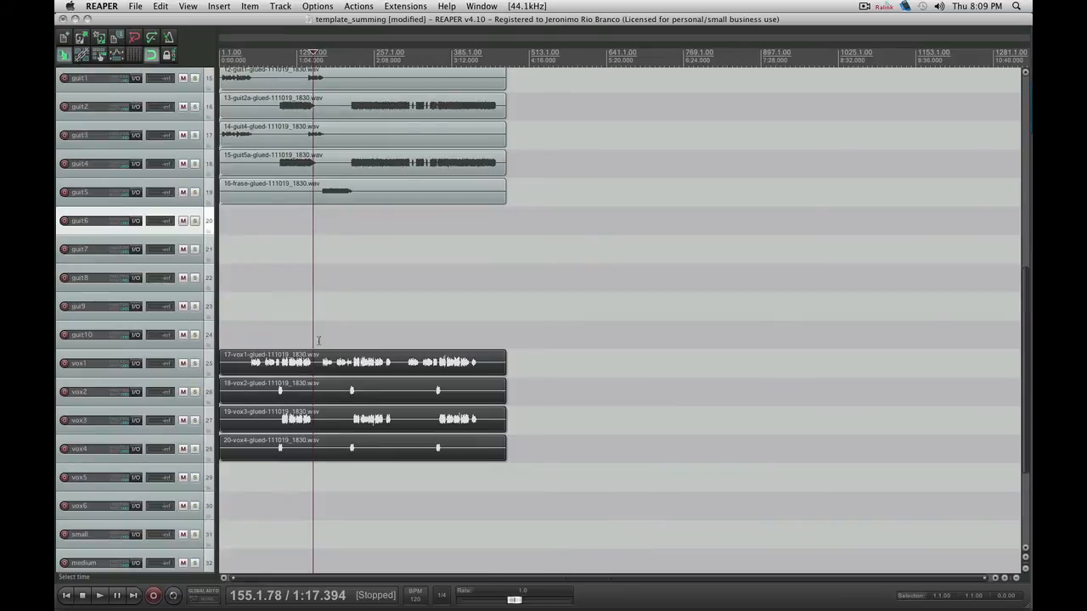
Step: Return to the project start, select the return track and start recording
key("Home")
scroll(319, 342, "up", 15)
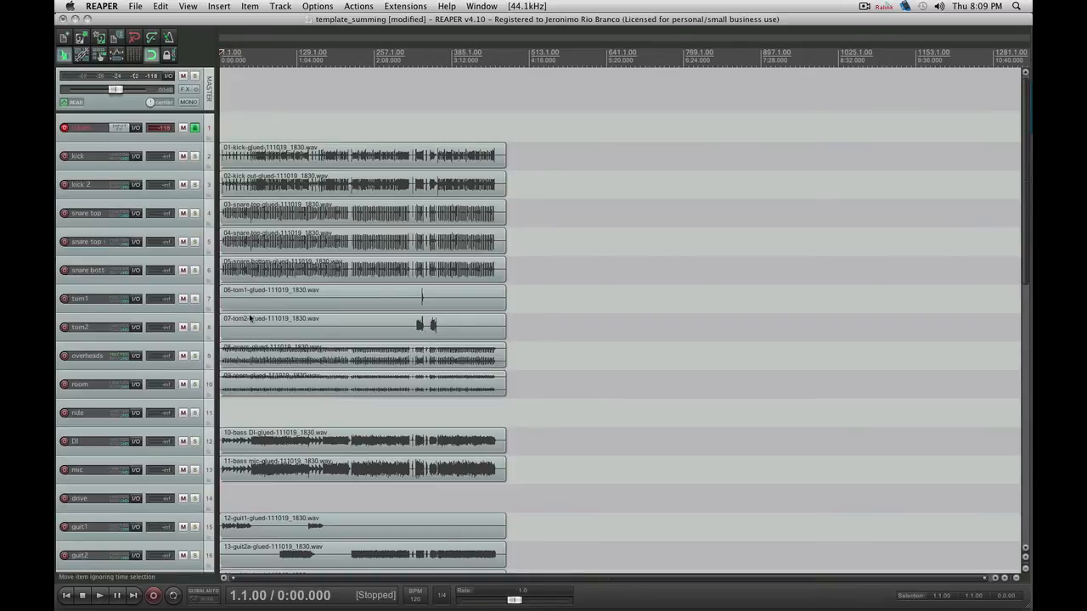
left_click(134, 123)
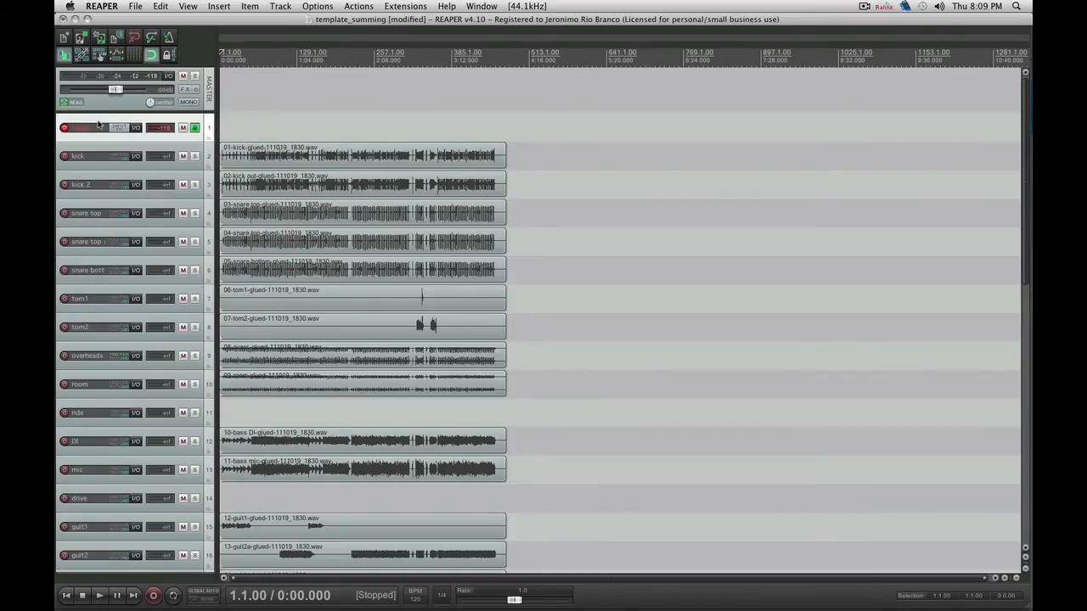
key("super+r")
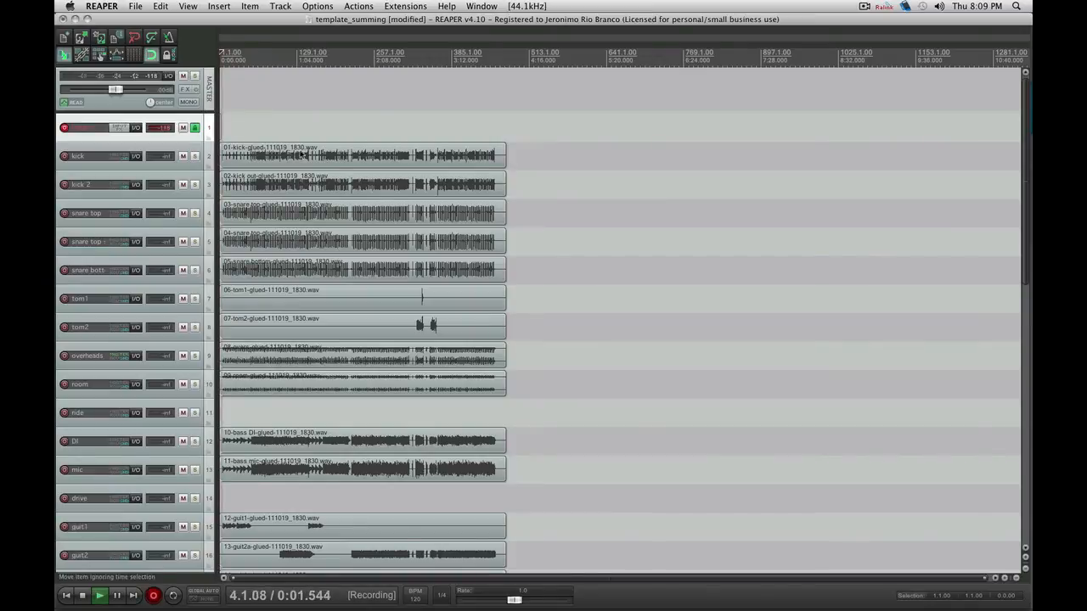
Step: In the mixer, raise kick to about 1.3 dB, kick 2 to -1.57, snare top to -6.95 and the second snare top to -13.1
left_click(161, 153)
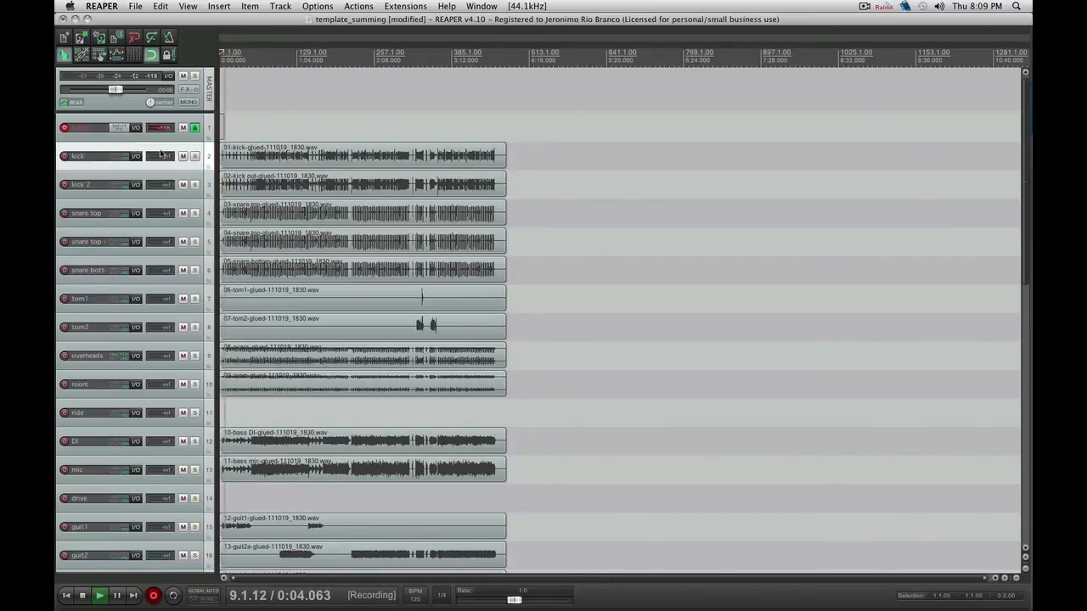
key("super+m")
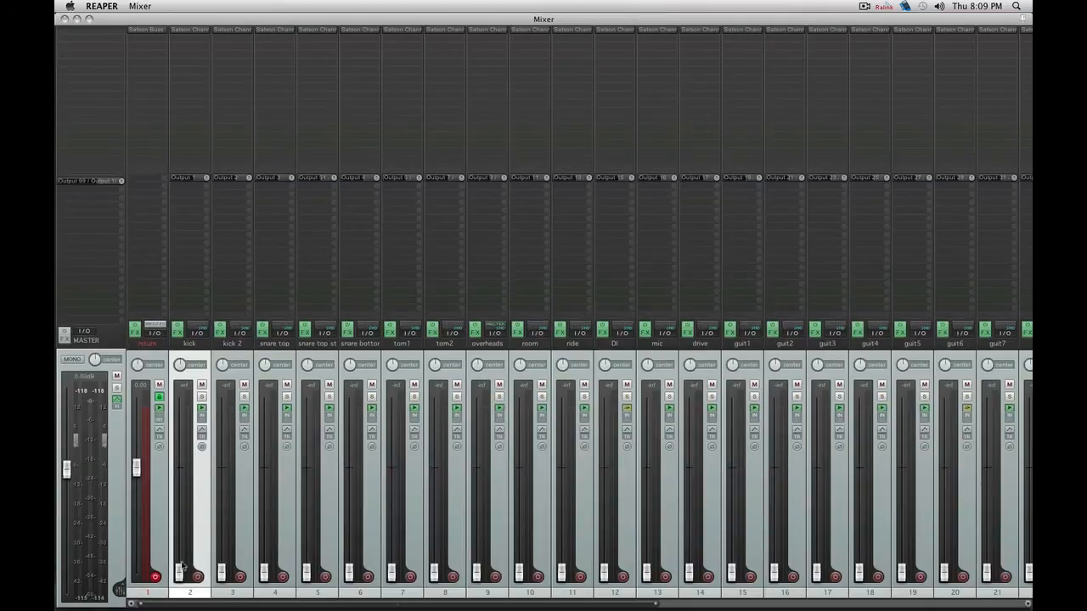
left_click_drag(181, 567, 178, 462)
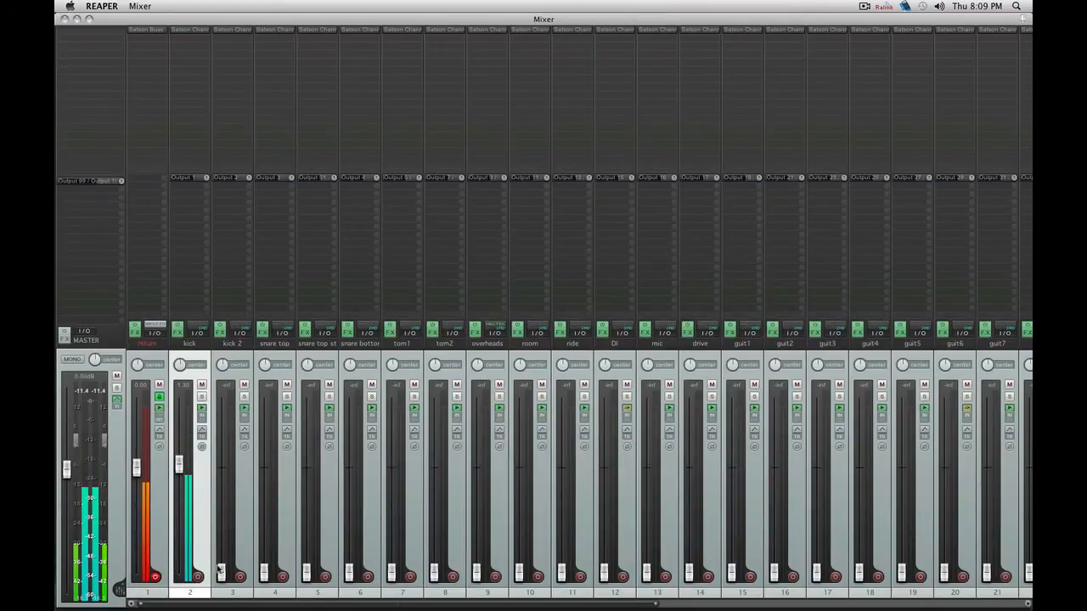
left_click_drag(220, 570, 221, 471)
left_click_drag(262, 569, 264, 467)
left_click_drag(306, 570, 306, 507)
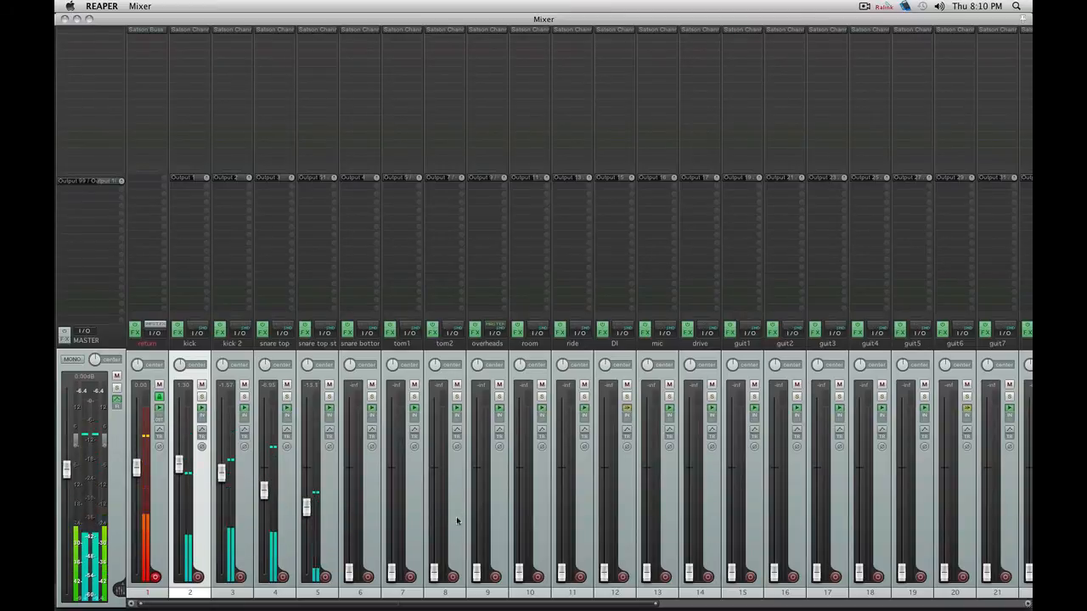
Step: Raise the overheads fader to about -13.8 dB, DI to about -12.0 dB and mic to about -7.42 dB
left_click_drag(476, 571, 477, 535)
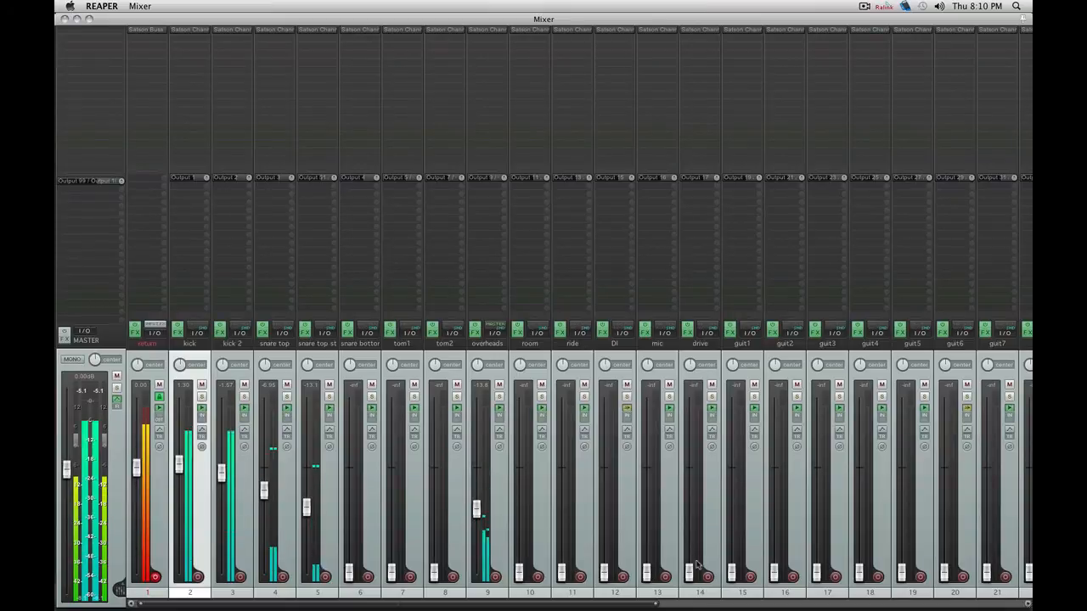
left_click_drag(606, 575, 604, 506)
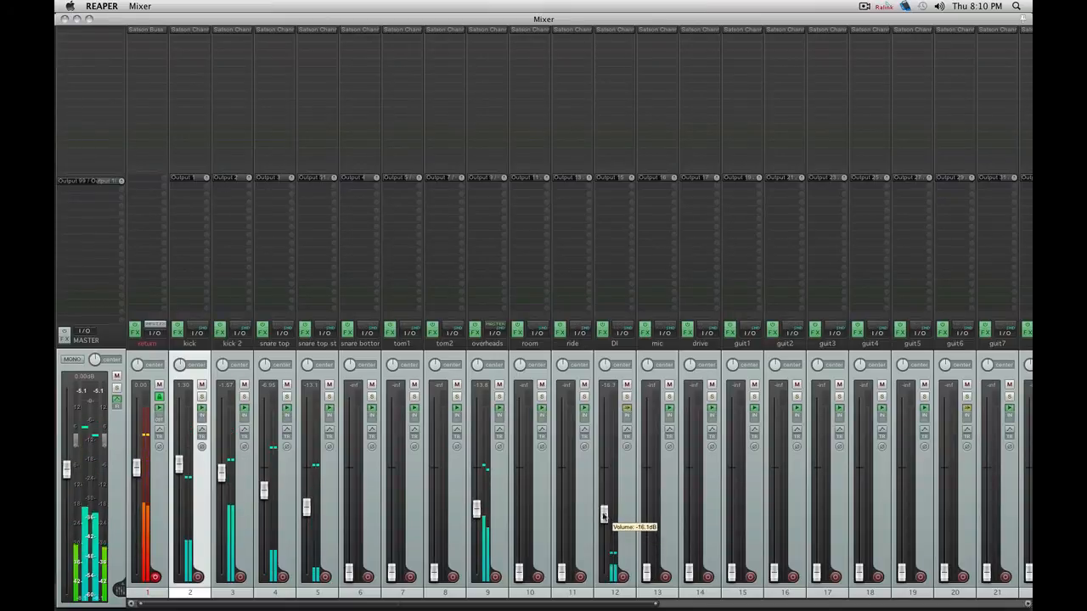
left_click_drag(645, 575, 645, 492)
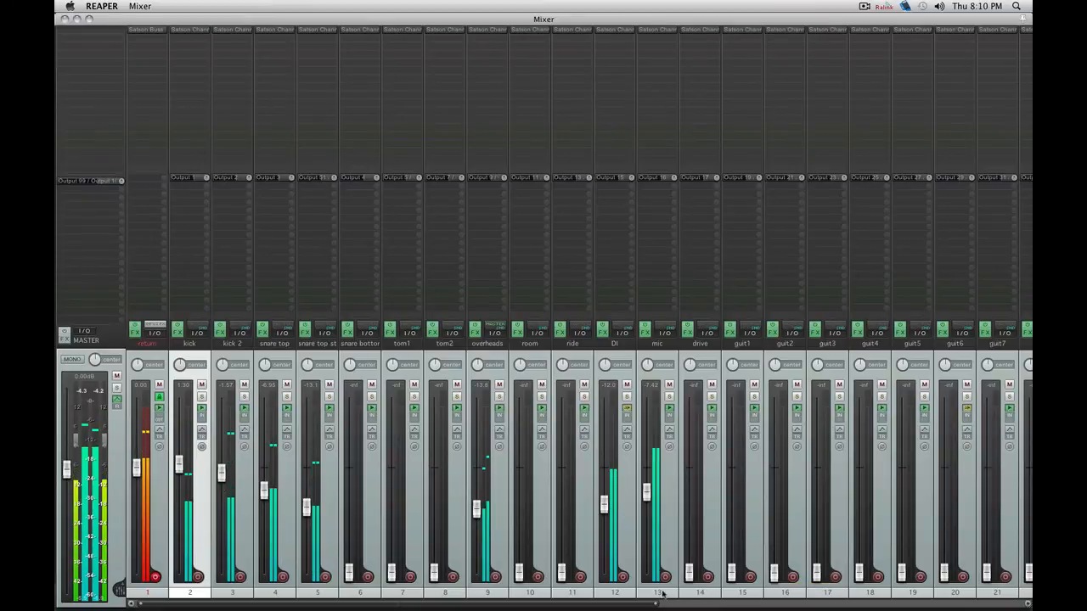
Step: Raise the vox1 fader to about -12.9 dB
left_click_drag(626, 601, 912, 601)
left_click_drag(705, 576, 706, 507)
left_click_drag(737, 604, 636, 603)
Step: Raise the drive fader and the guit1 to guit5 faders to levels between about -16.4 and -13.6 dB
left_click_drag(411, 574, 412, 510)
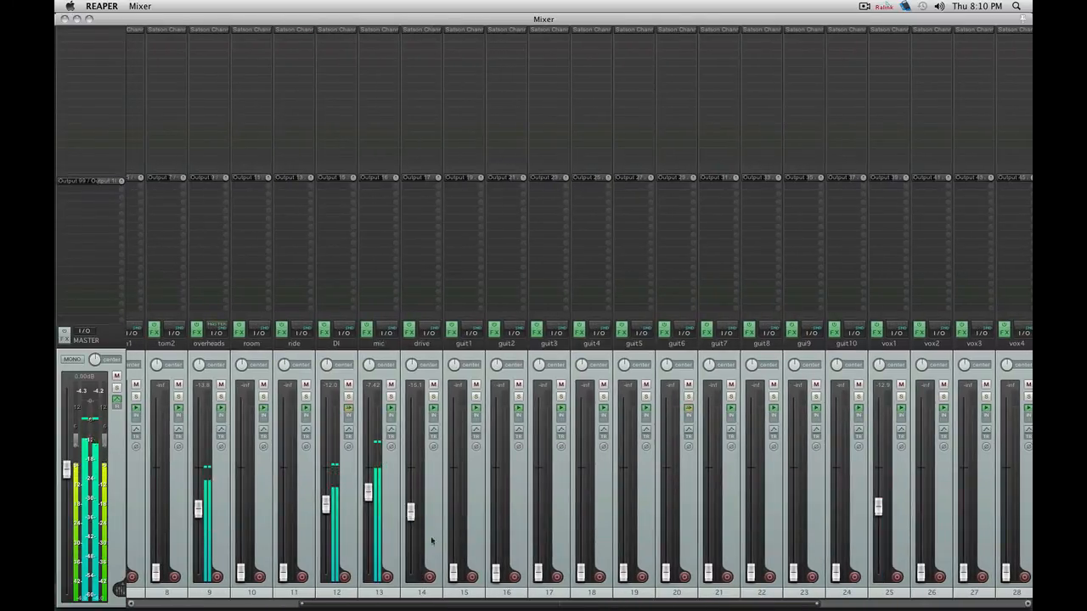
left_click_drag(453, 574, 456, 504)
left_click_drag(496, 573, 497, 513)
left_click_drag(537, 574, 538, 510)
left_click_drag(581, 576, 582, 509)
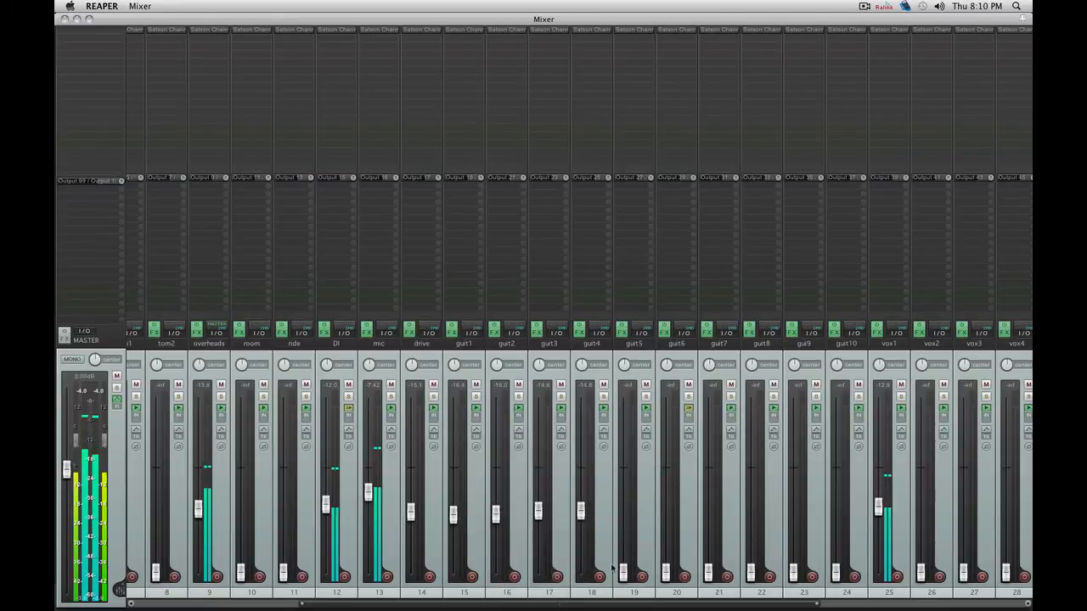
left_click_drag(623, 575, 624, 508)
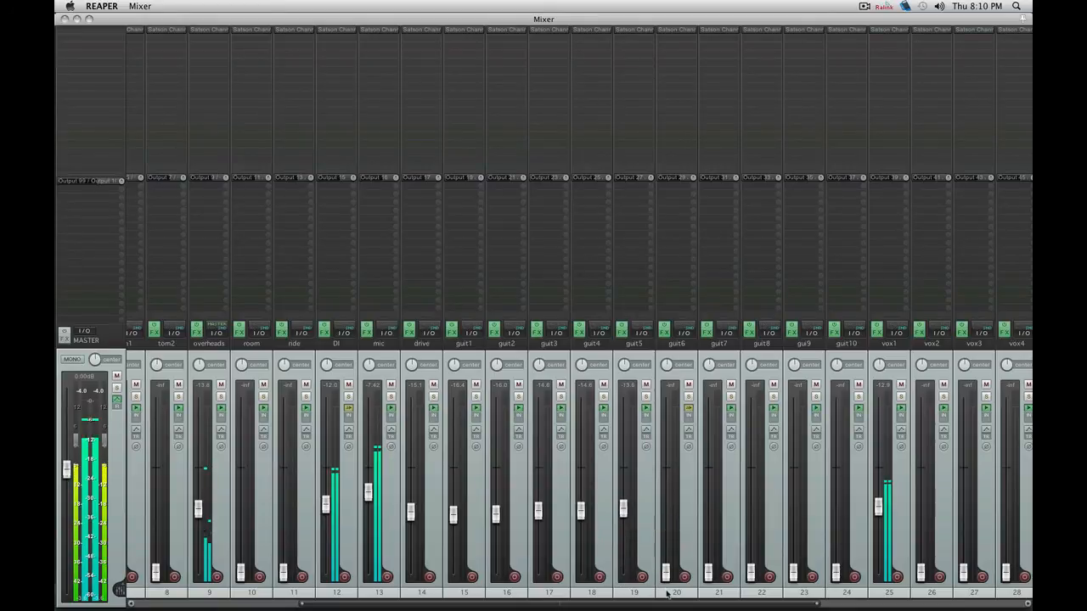
Step: Close the REAPER mixer, look at the channel and bus levels in Mixbus, and switch back to REAPER
key("super+m")
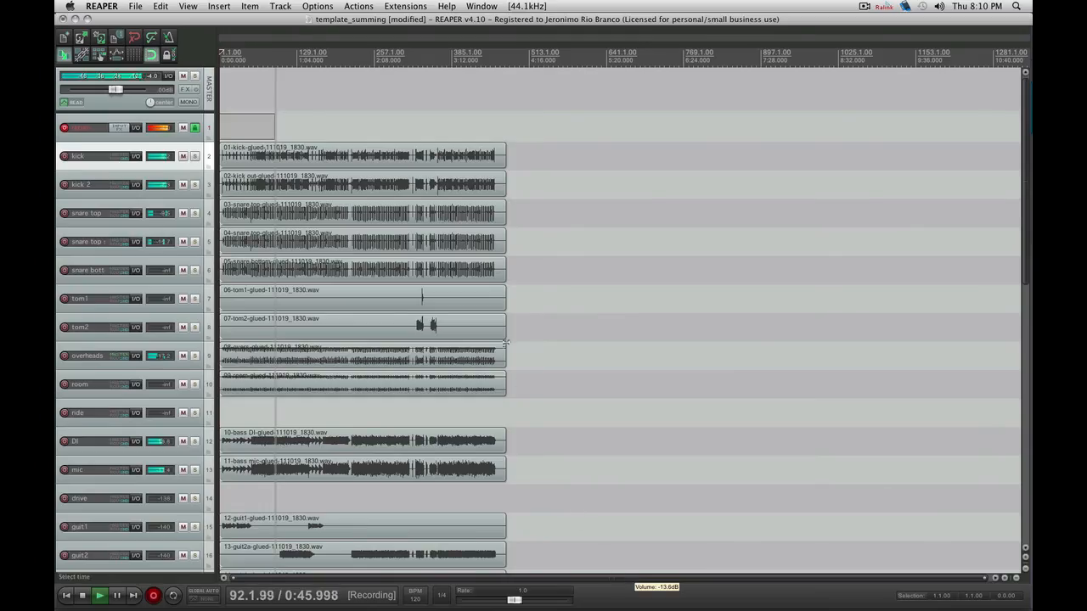
scroll(293, 373, "down", 3)
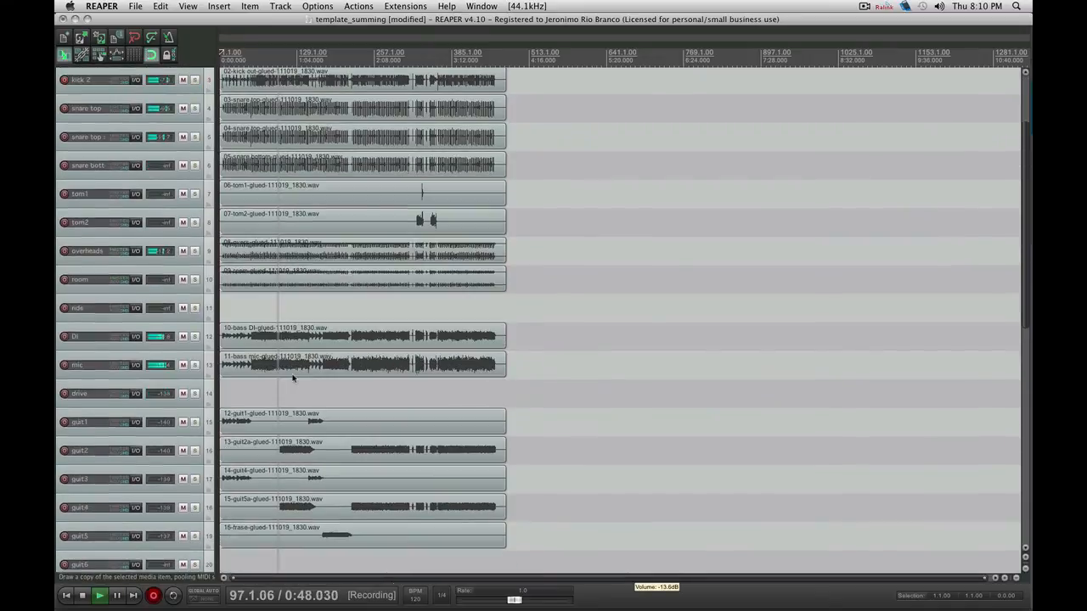
key("super+Tab")
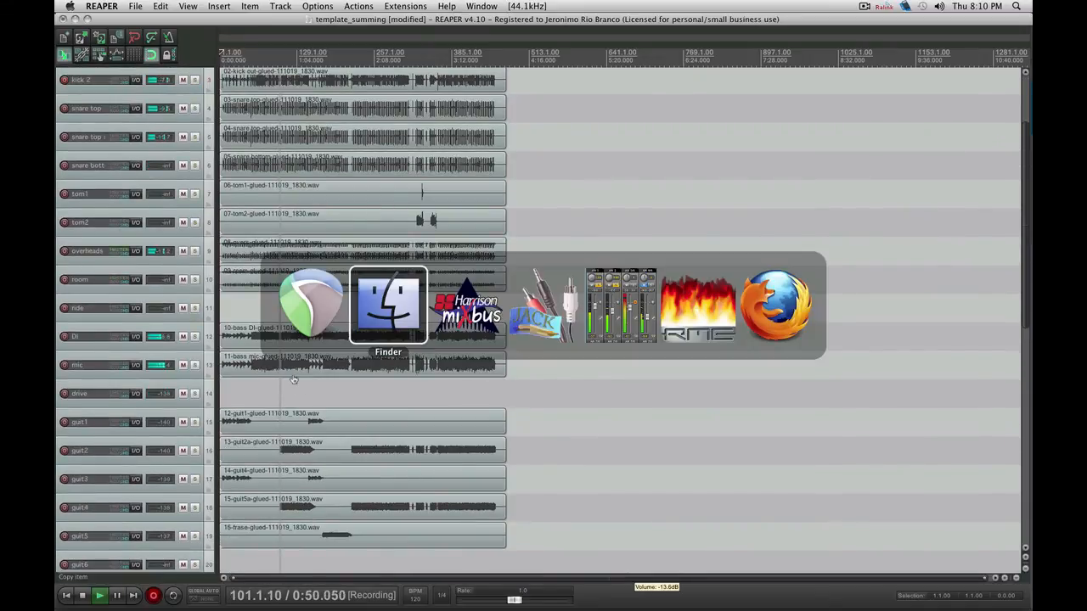
key("super+Tab")
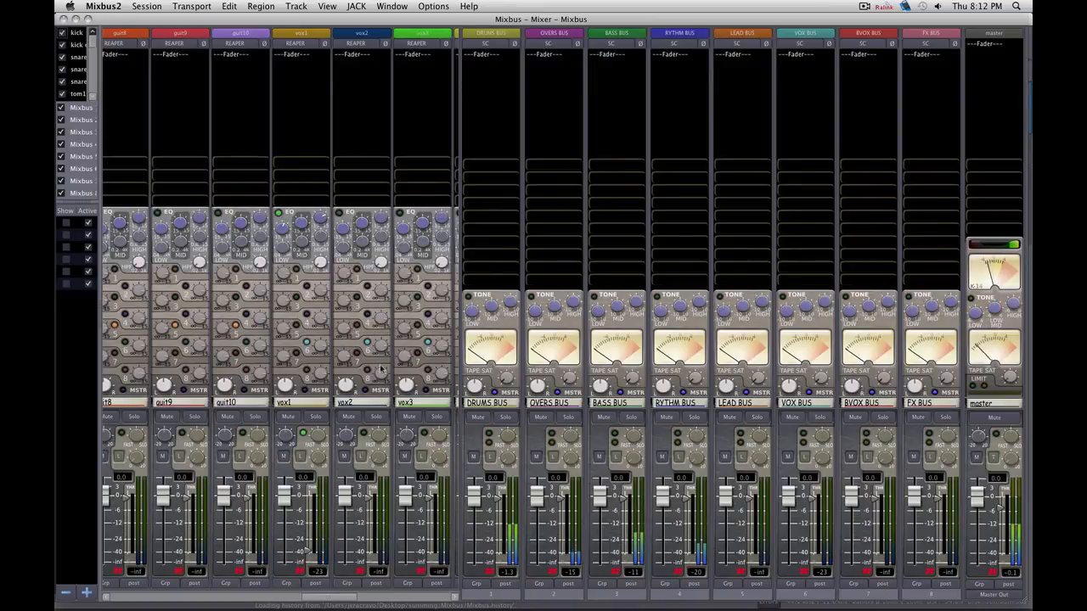
key("super+Tab")
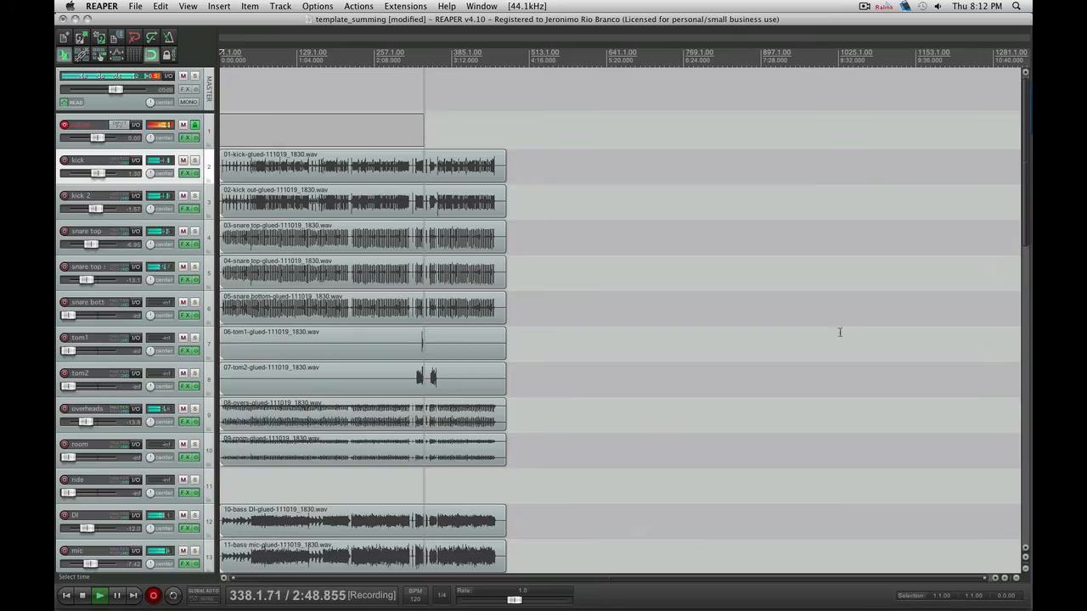